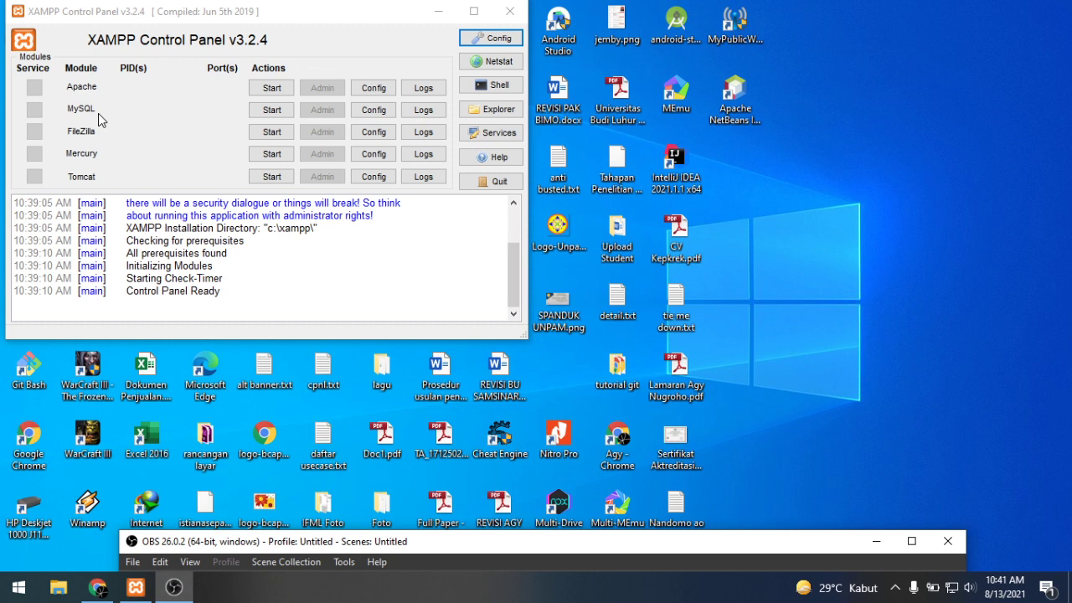
- Switch to Google Chrome and close the WhatsApp tab
left_click(87, 111)
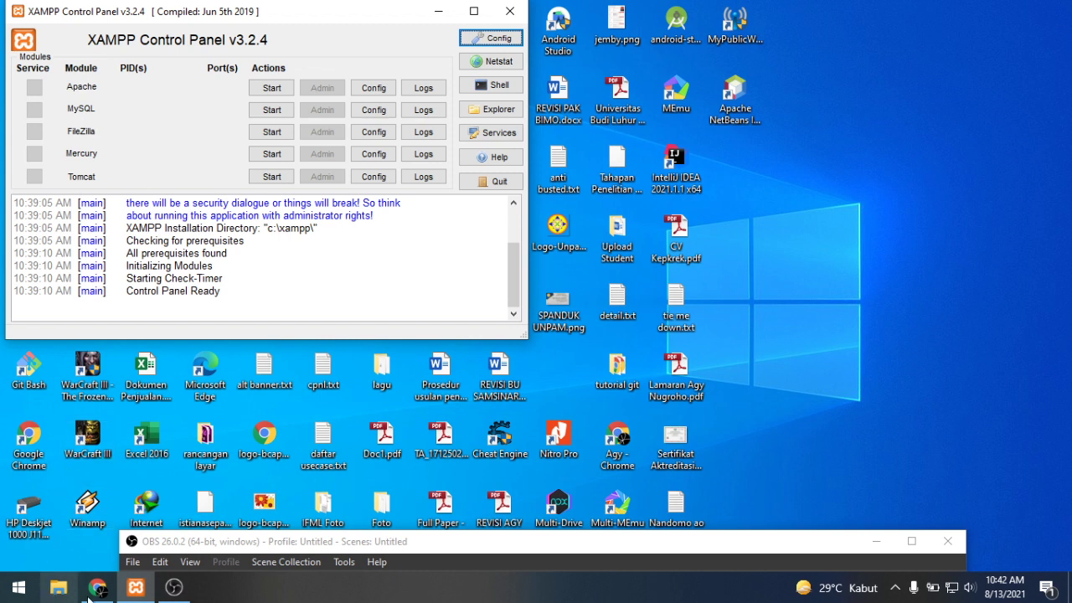
left_click(99, 588)
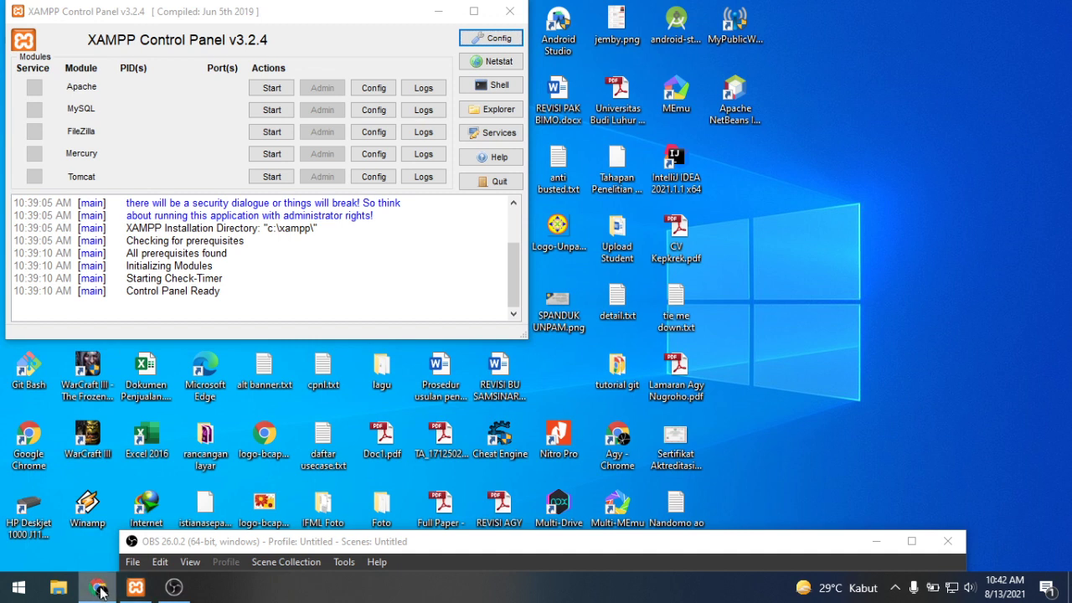
right_click(100, 590)
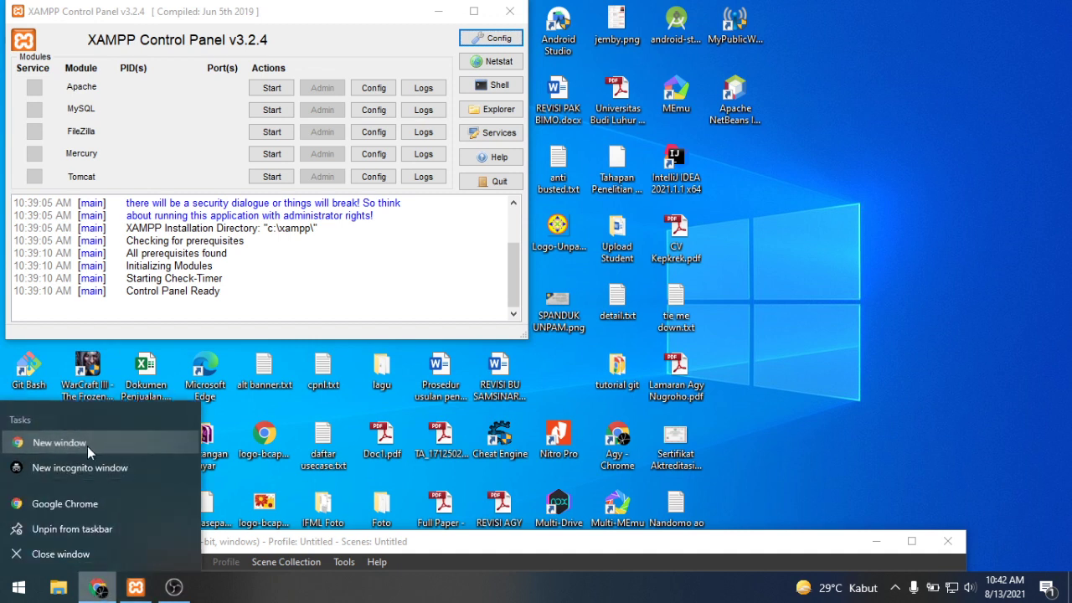
left_click(131, 450)
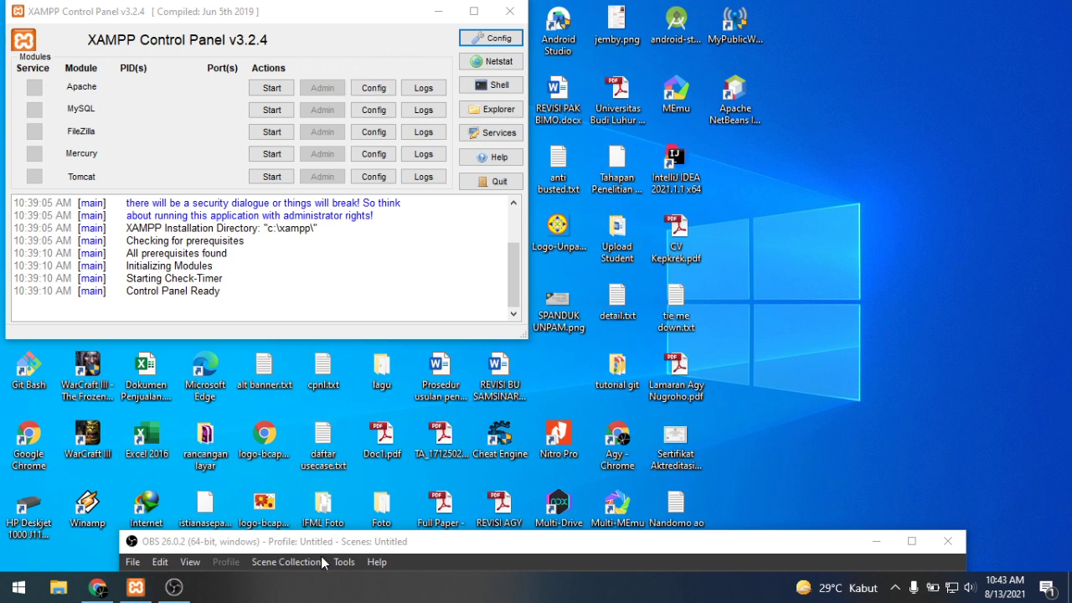
mouse_move(99, 588)
right_click(107, 589)
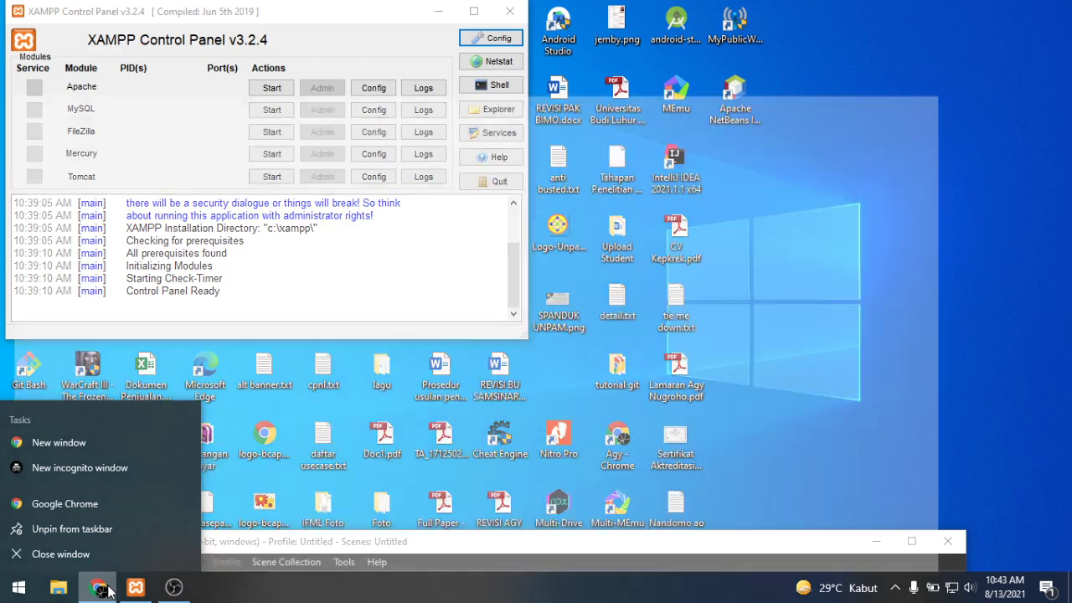
left_click(107, 589)
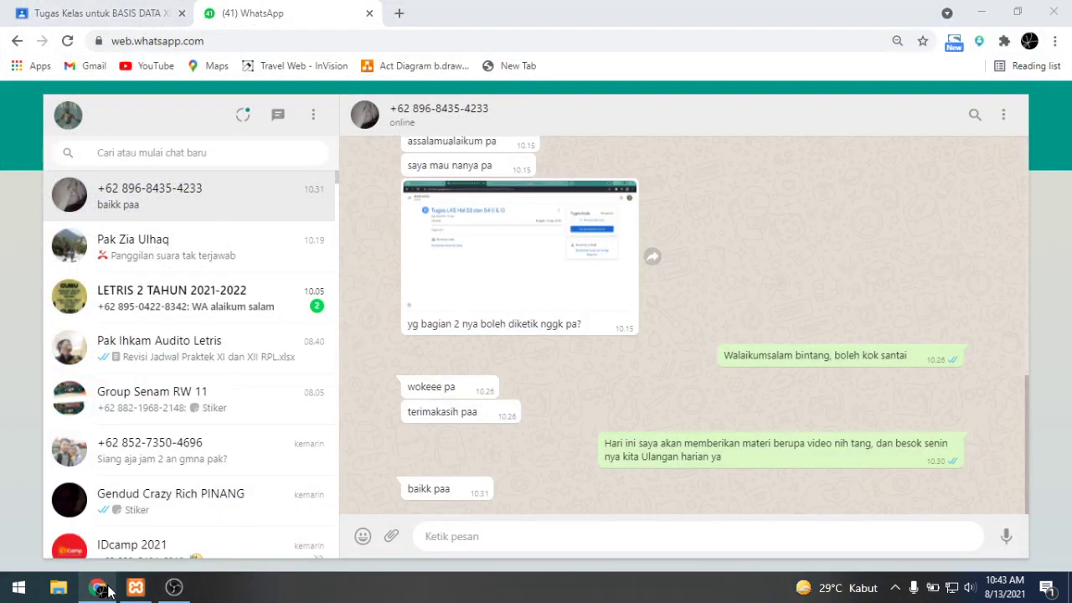
left_click(107, 588)
left_click(107, 589)
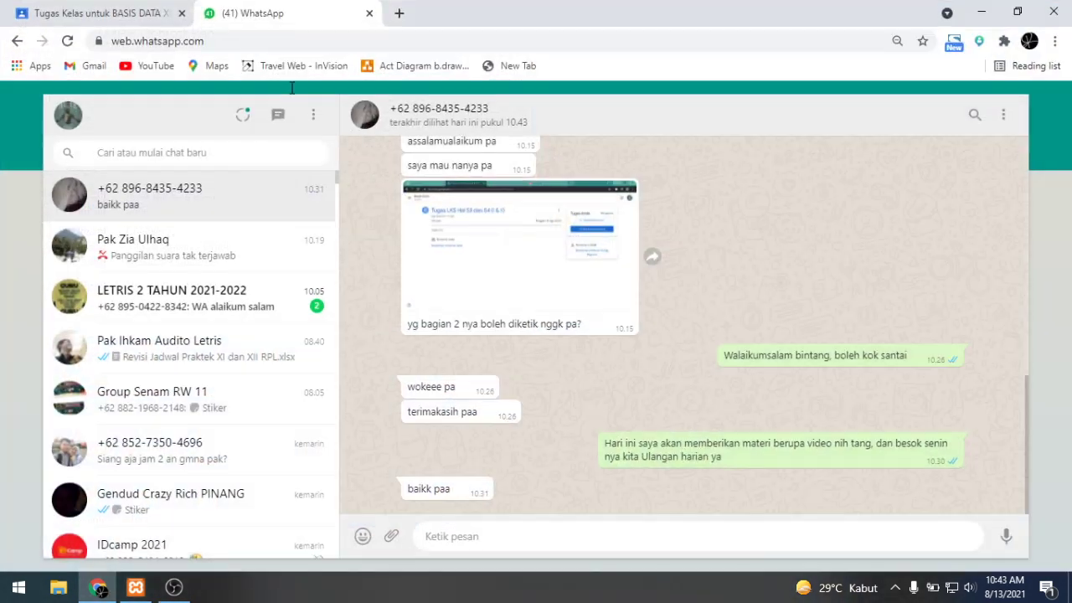
left_click(368, 13)
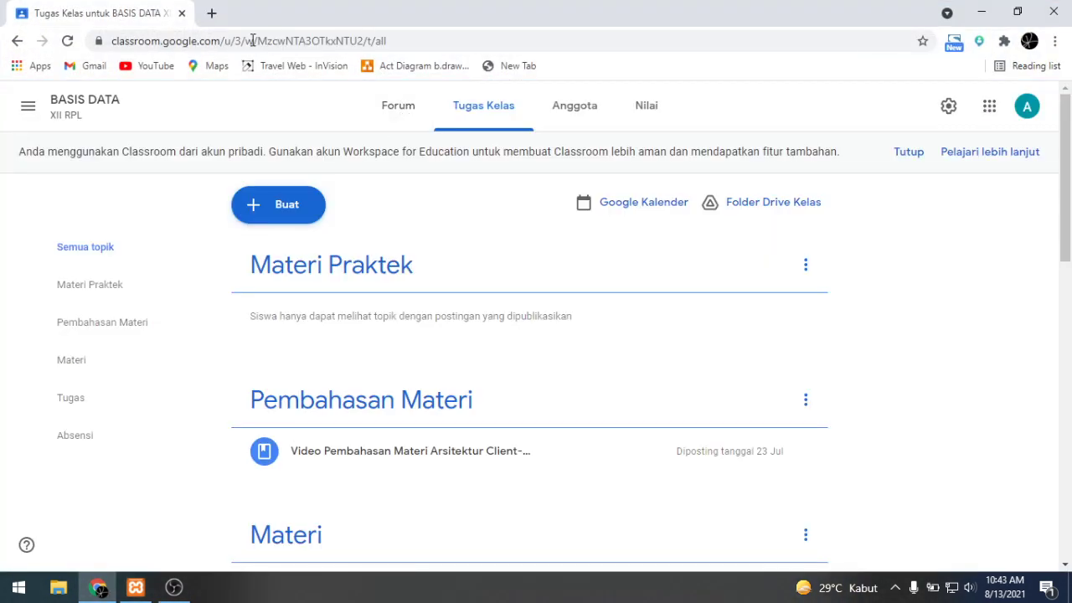
- Open a new browser tab and search Google for localhost/phpmyadmin
left_click(212, 13)
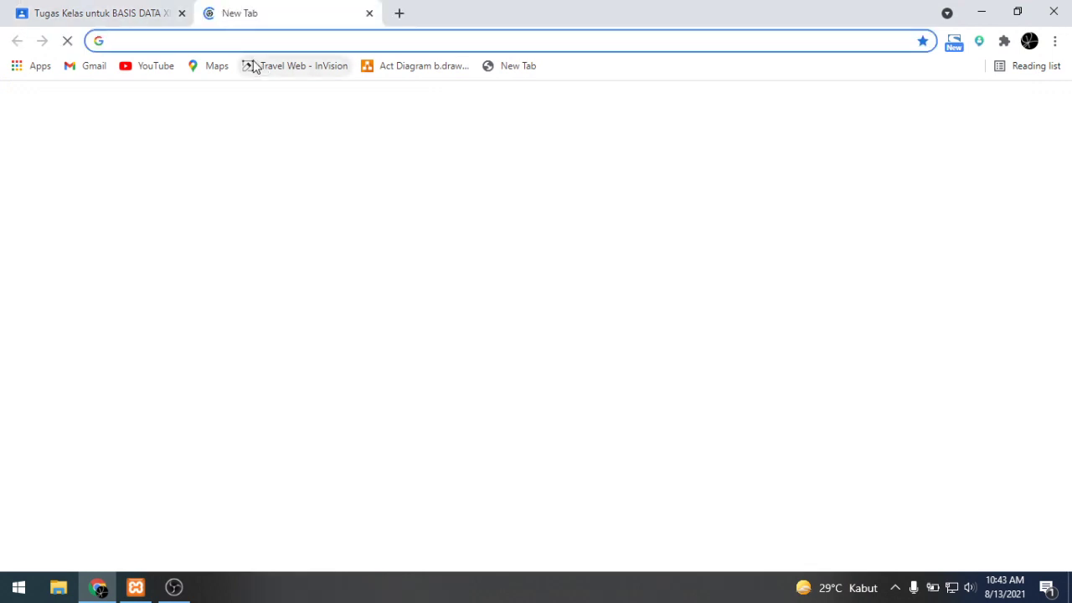
left_click(231, 36)
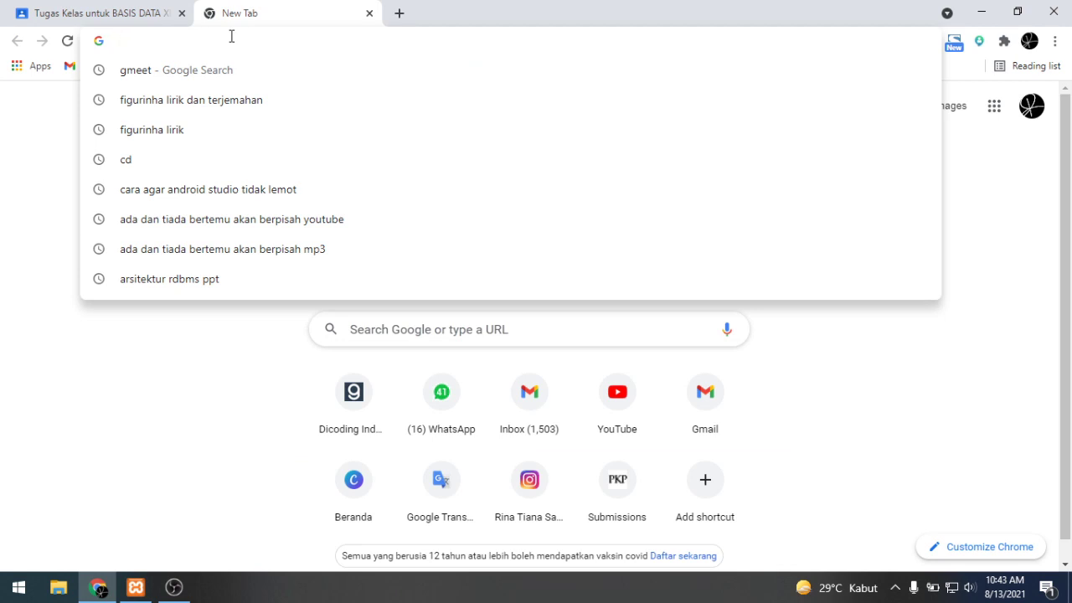
type("lo")
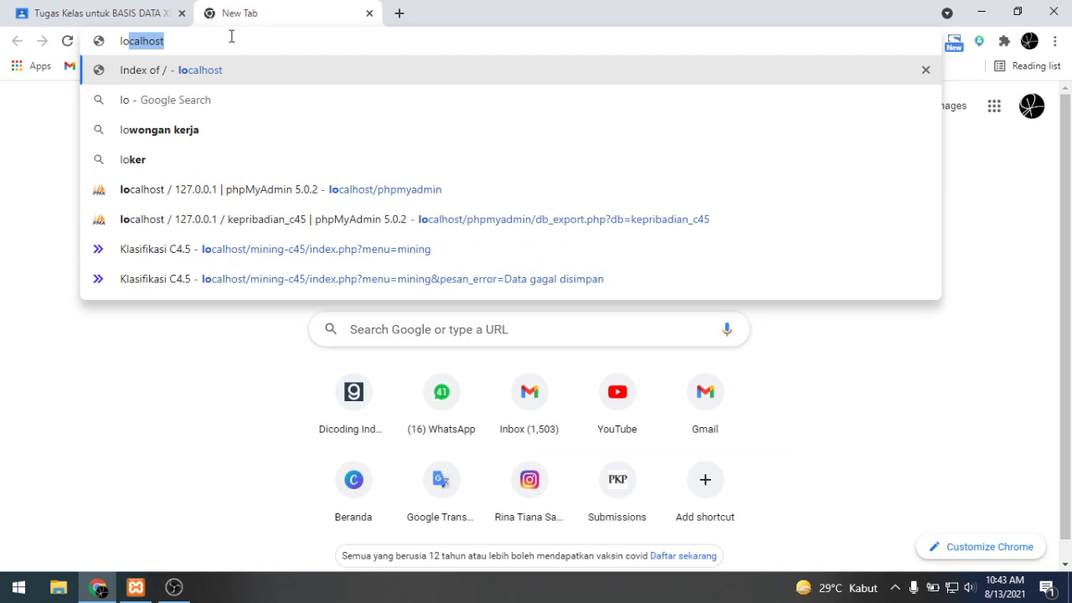
type("calhost")
key("Down")
key("Down")
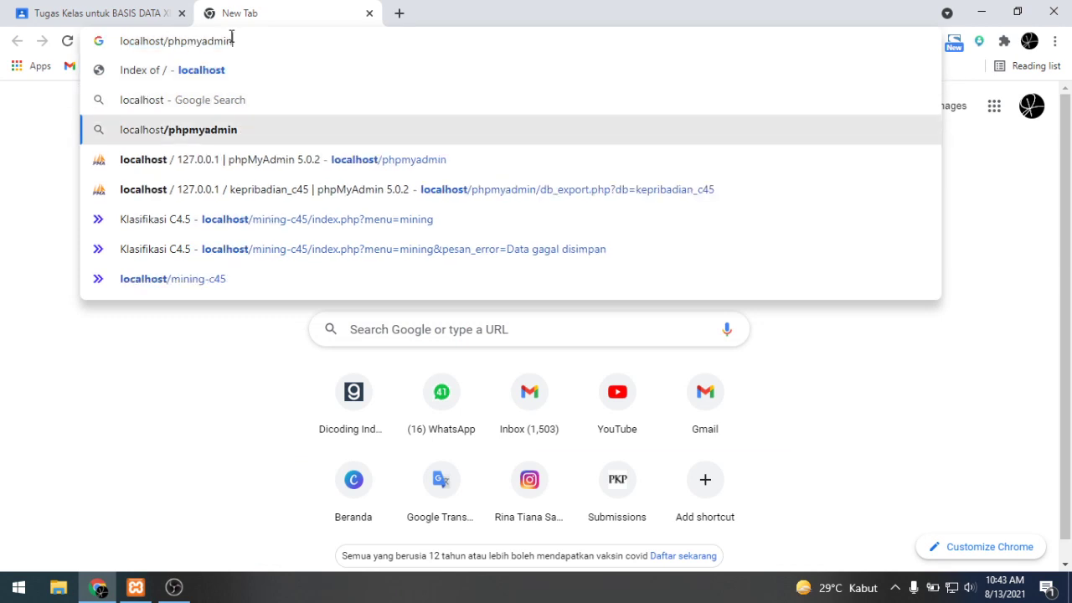
key("Return")
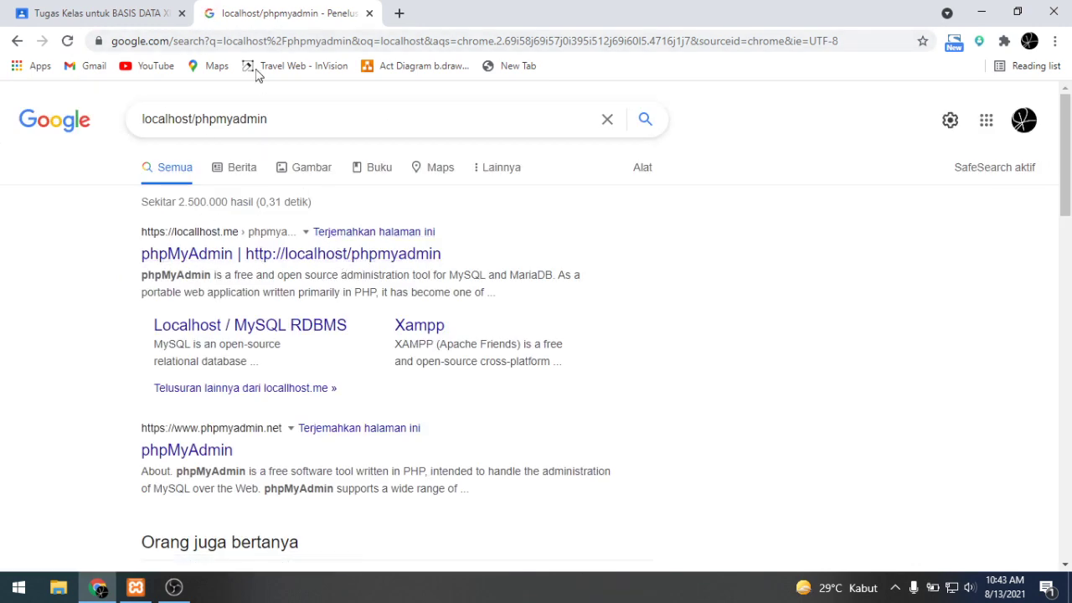
- Switch to the XAMPP Control Panel and start the MySQL and Apache modules
left_click(135, 587)
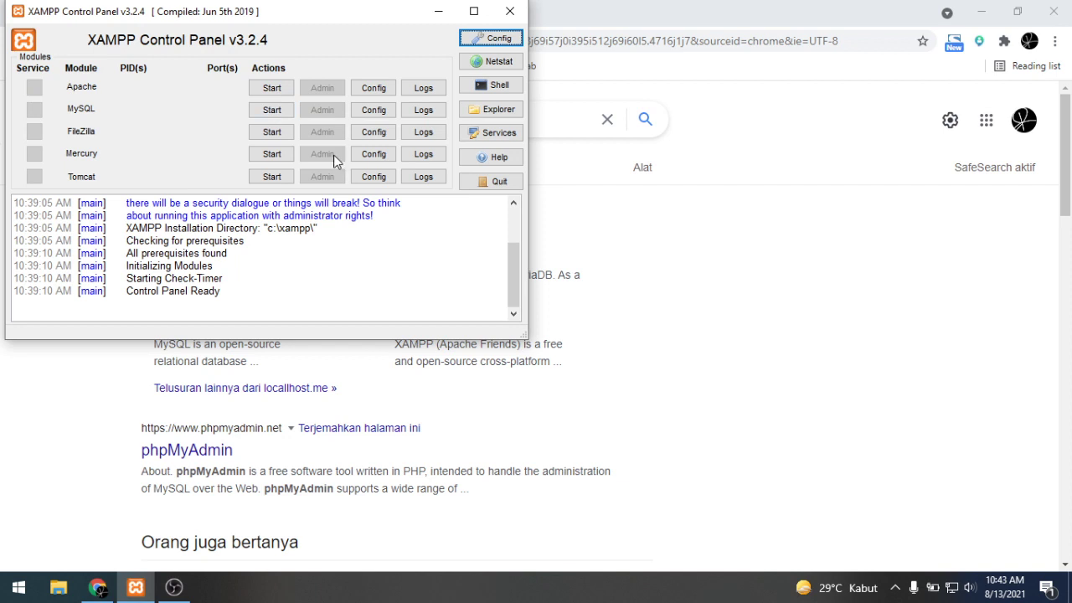
left_click(729, 311)
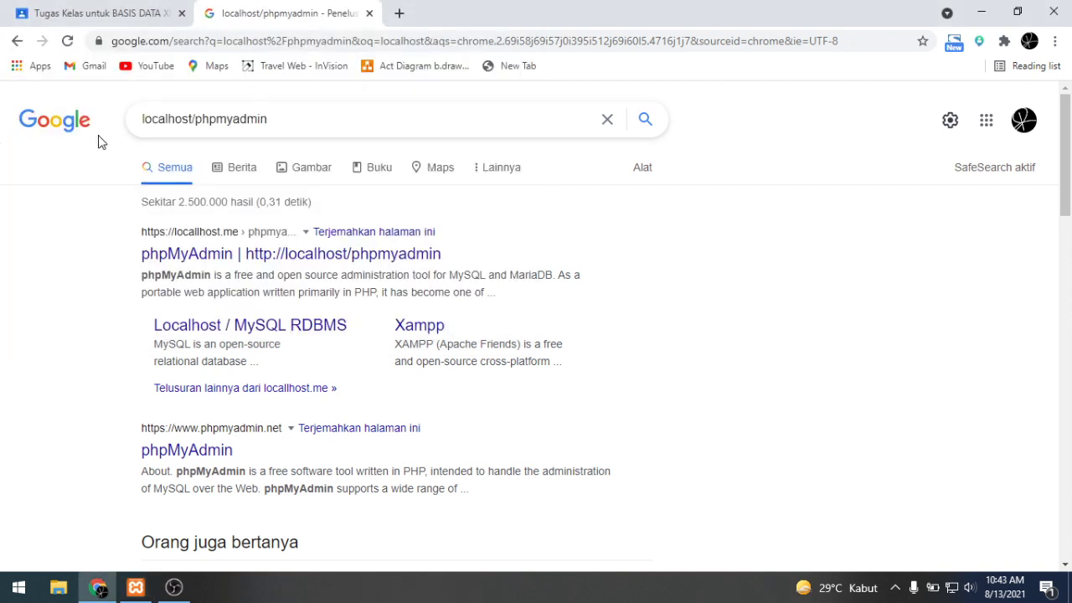
left_click(135, 588)
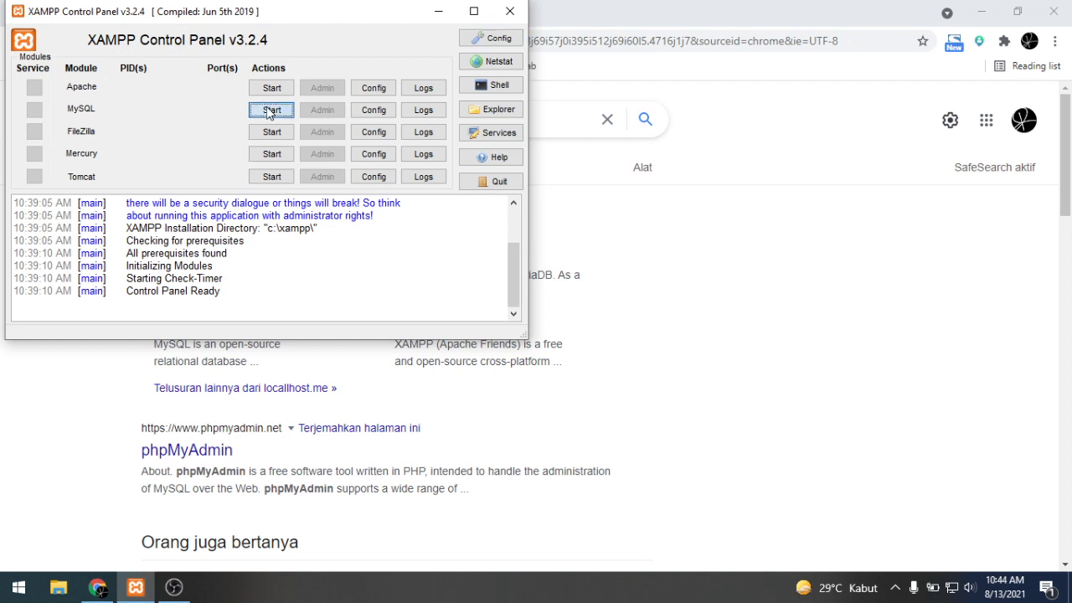
left_click(269, 112)
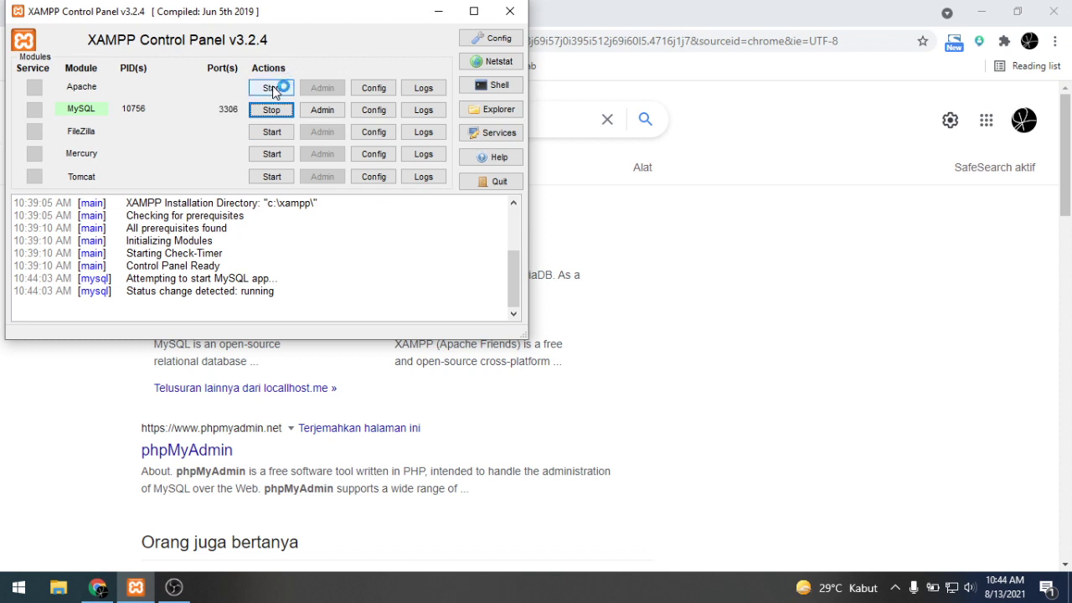
left_click(276, 89)
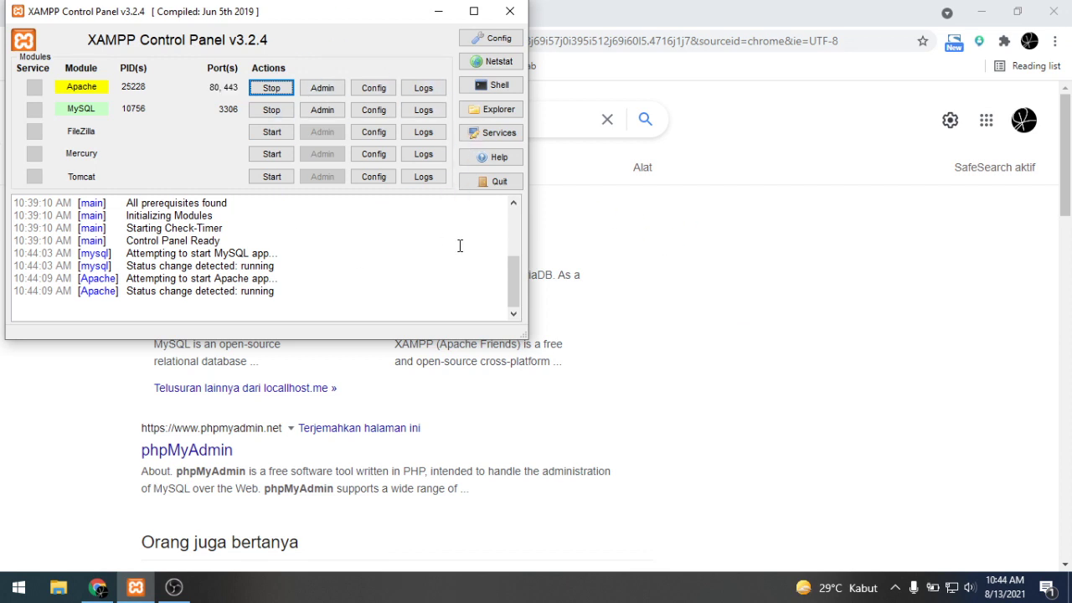
- Return to the browser and load localhost/phpmyadmin as a direct address in the search results tab
left_click(803, 335)
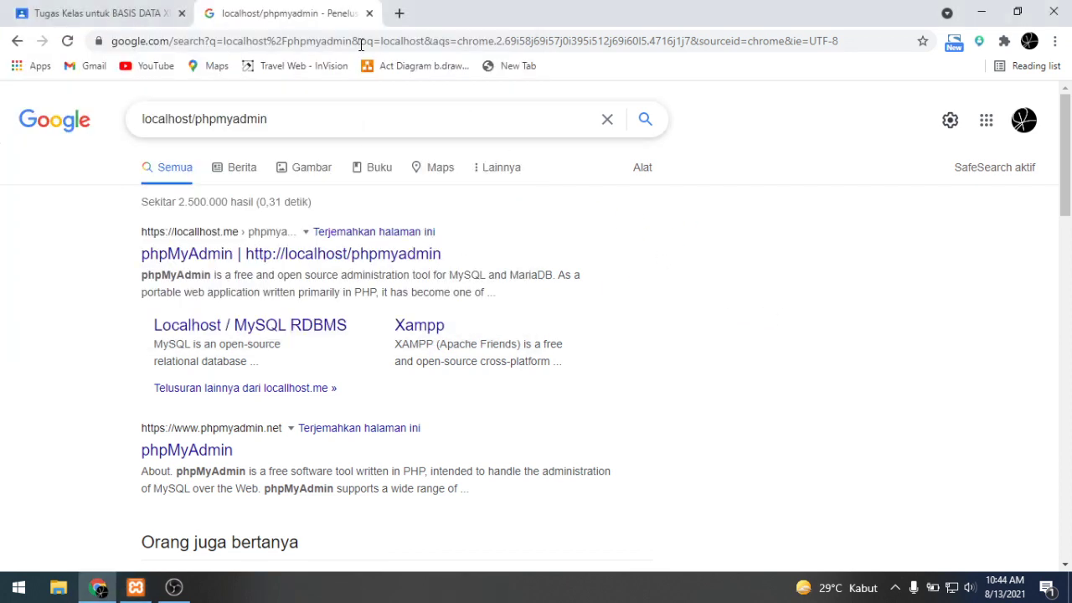
left_click(307, 42)
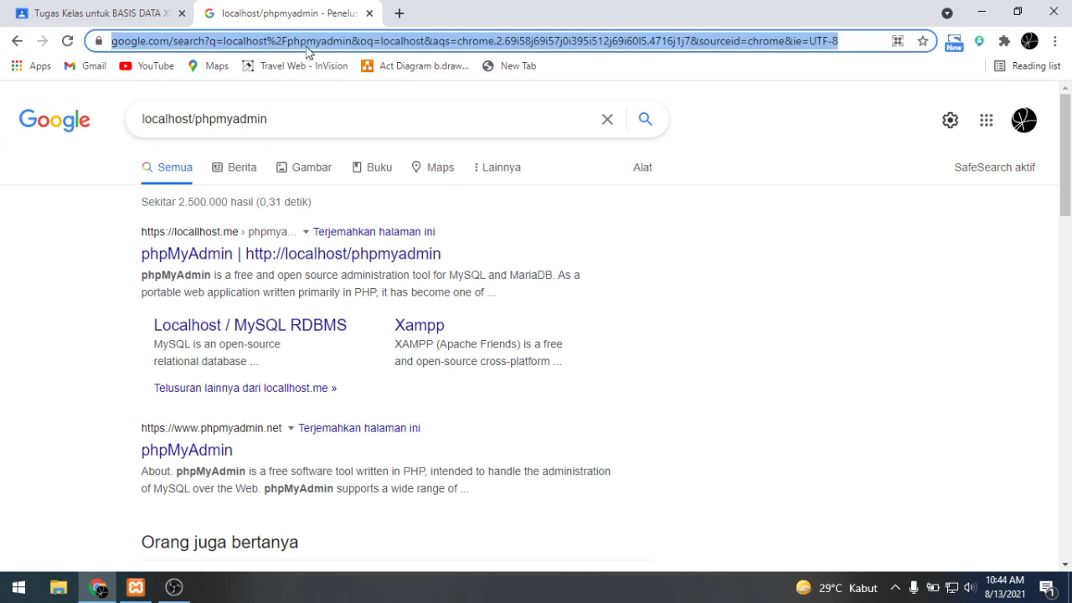
type("l")
key("Down")
key("Down")
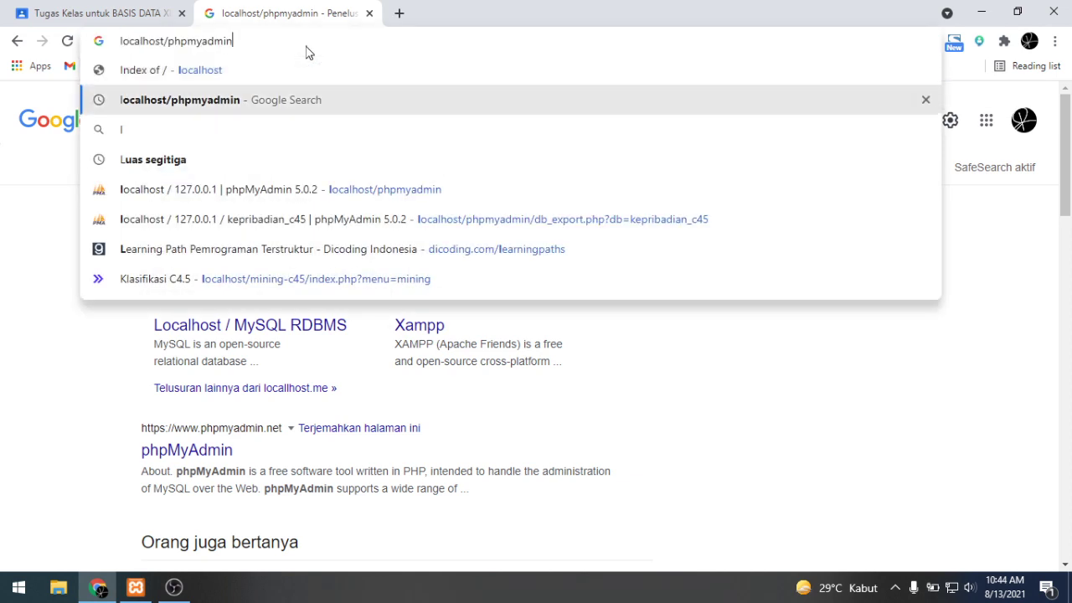
key("Up")
key("Up")
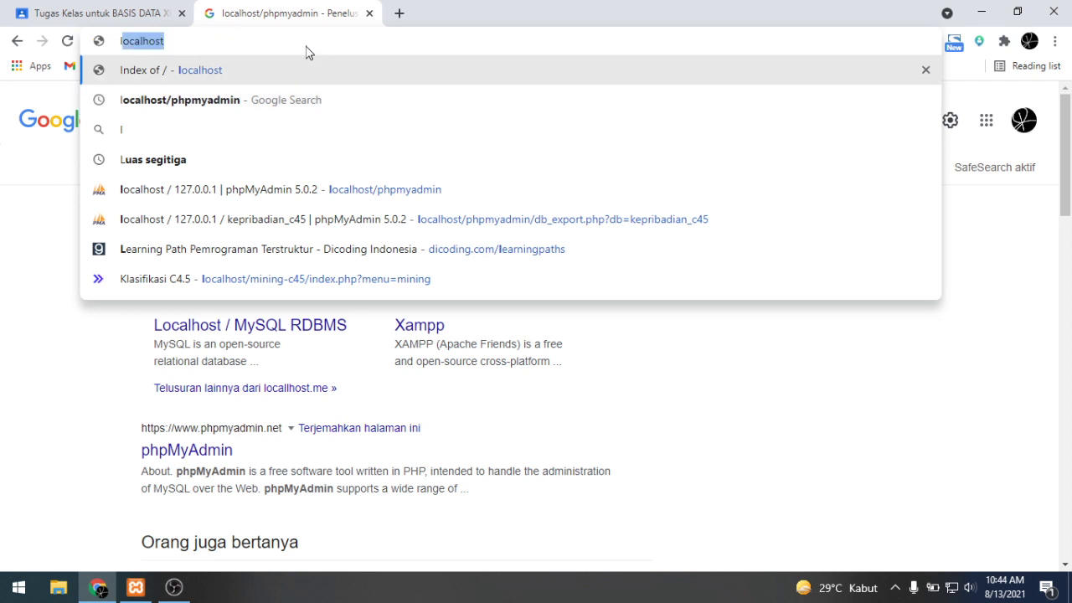
key("Right")
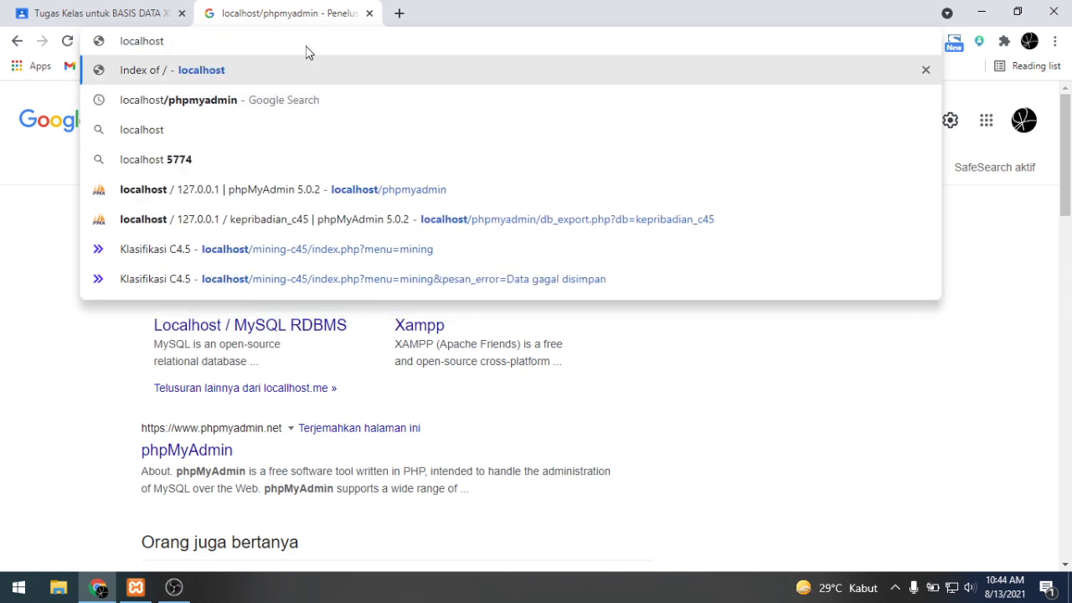
type("/p")
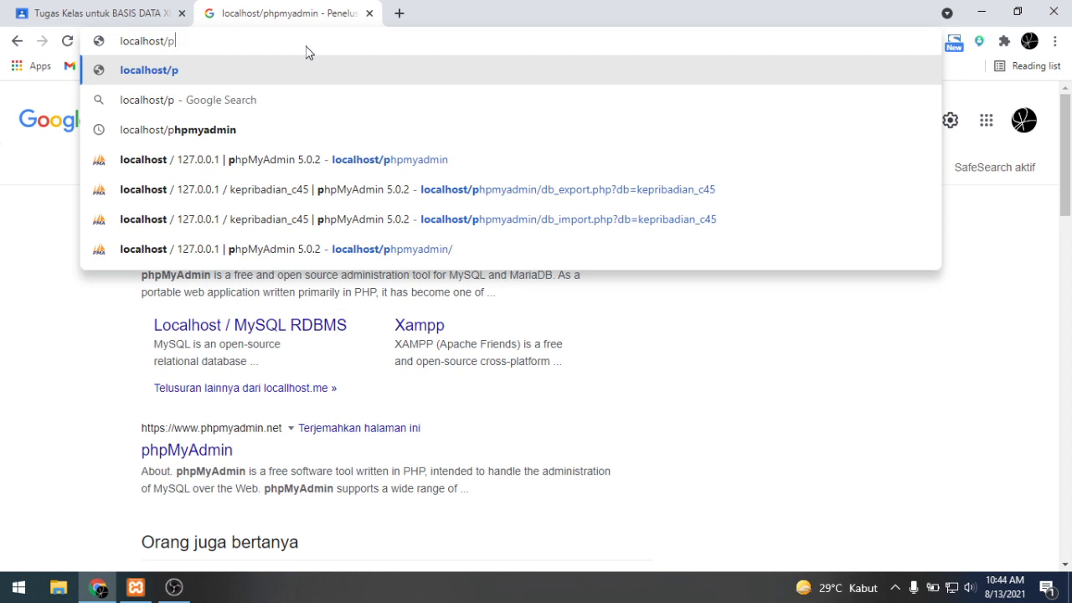
type("hp")
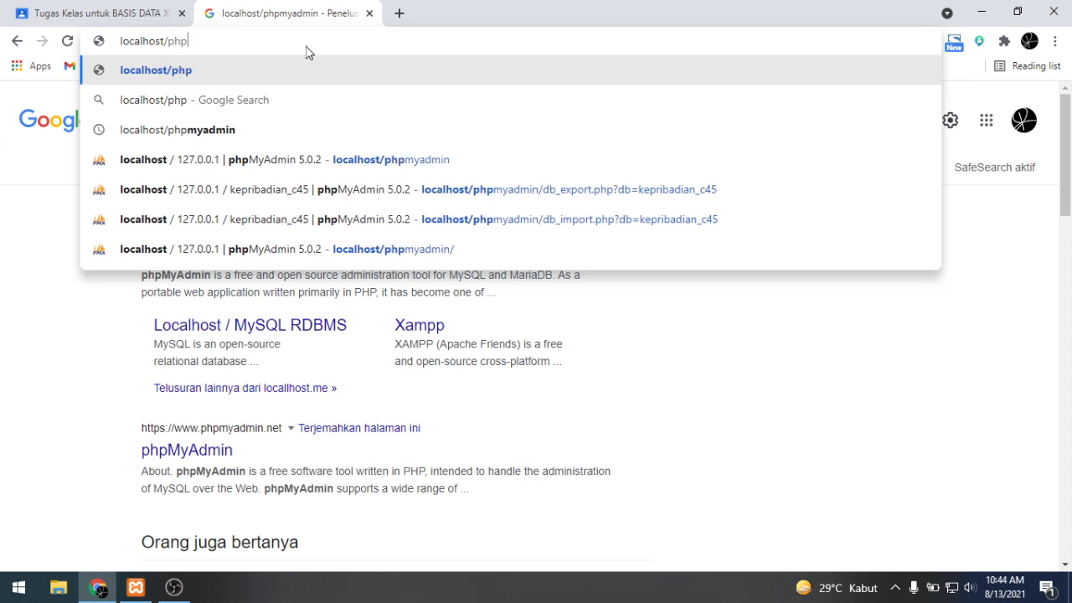
type("myadmin")
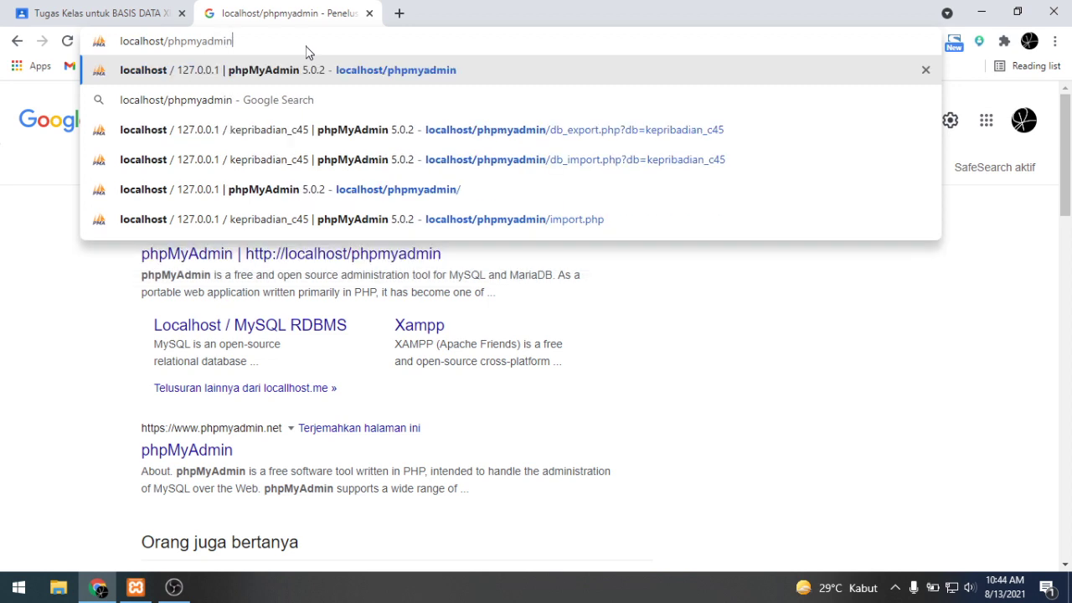
key("Return")
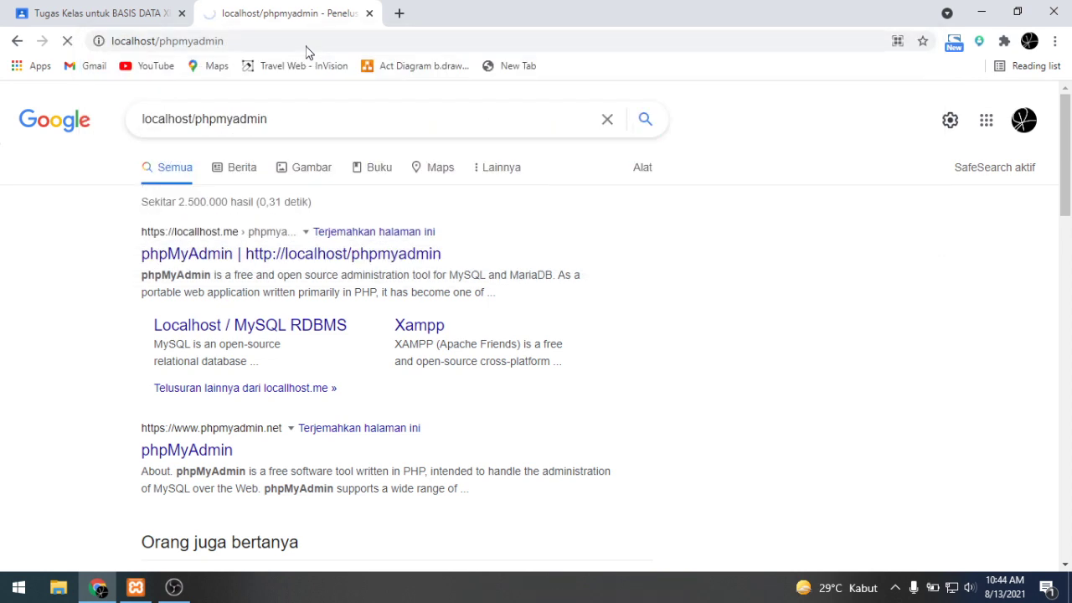
- Examine the Apache and MySQL module status in the XAMPP Control Panel and the phpMyAdmin address in the browser
left_click(237, 41)
left_click_drag(237, 41, 79, 37)
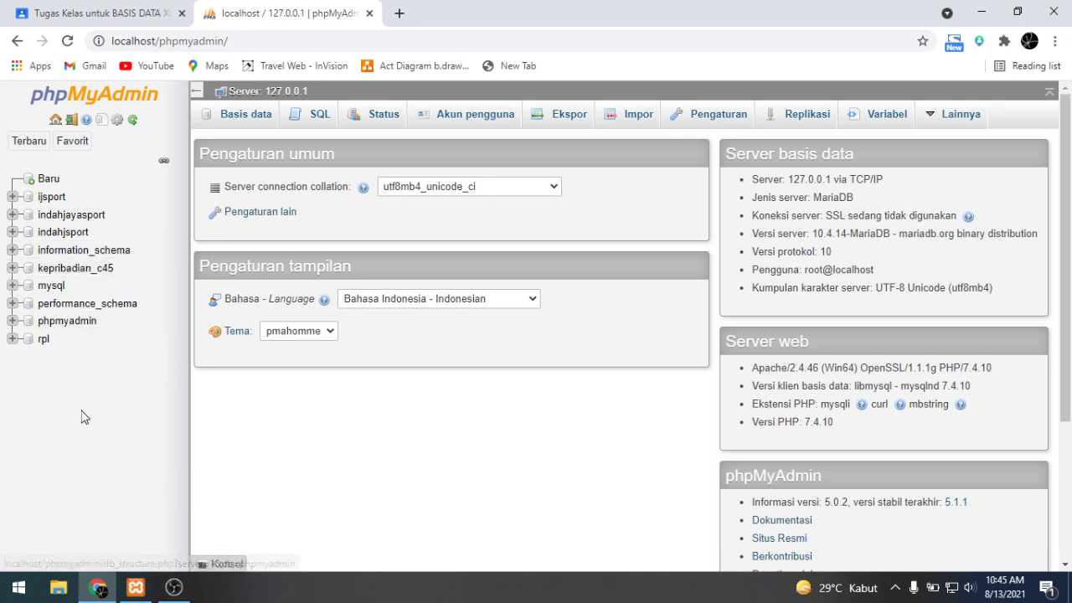
left_click(135, 587)
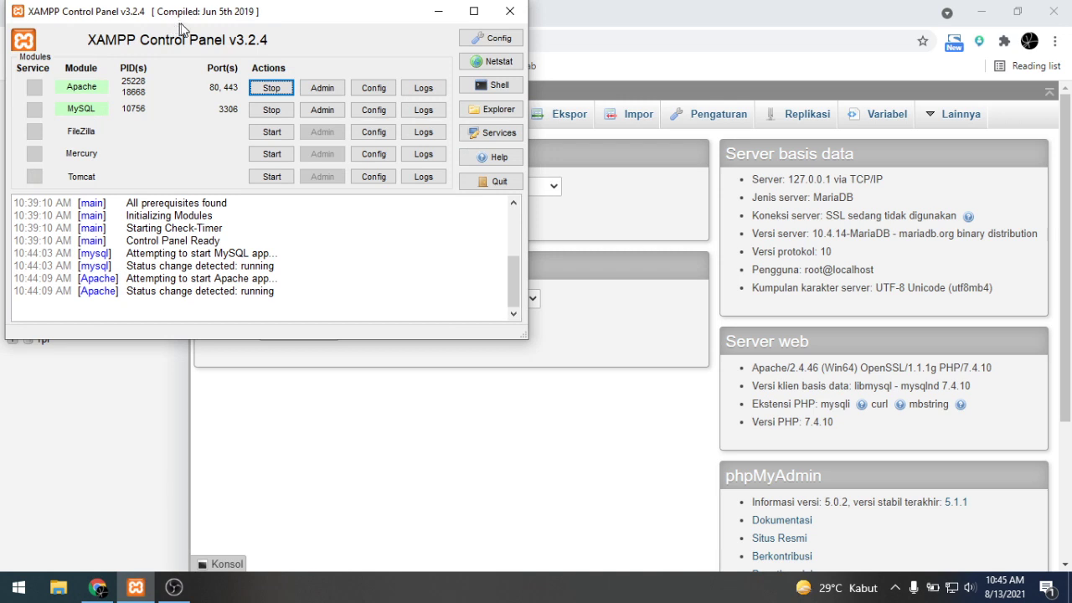
left_click_drag(176, 22, 442, 49)
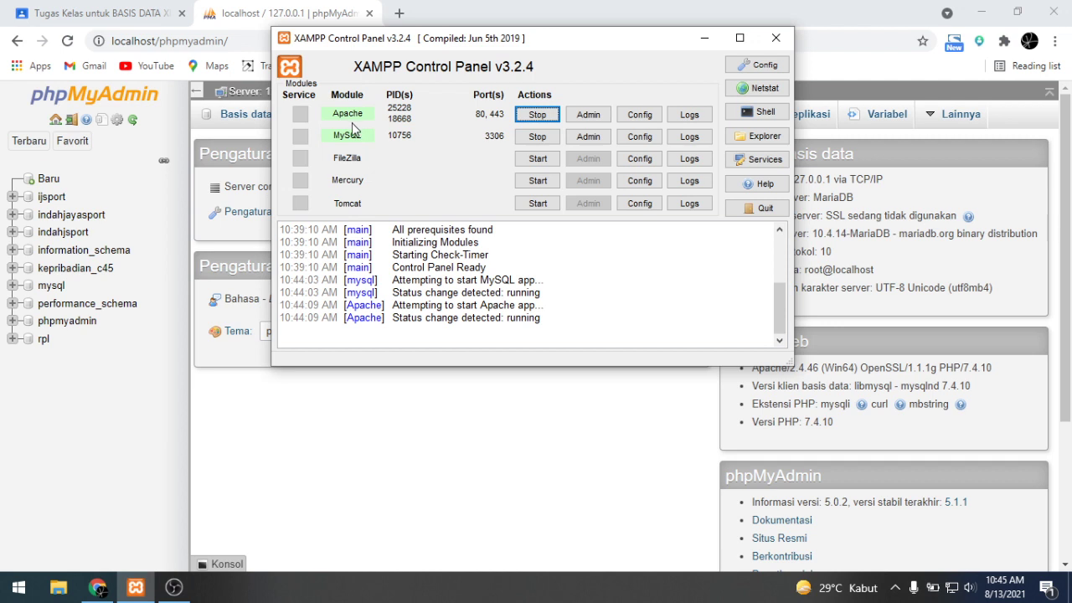
left_click(132, 48)
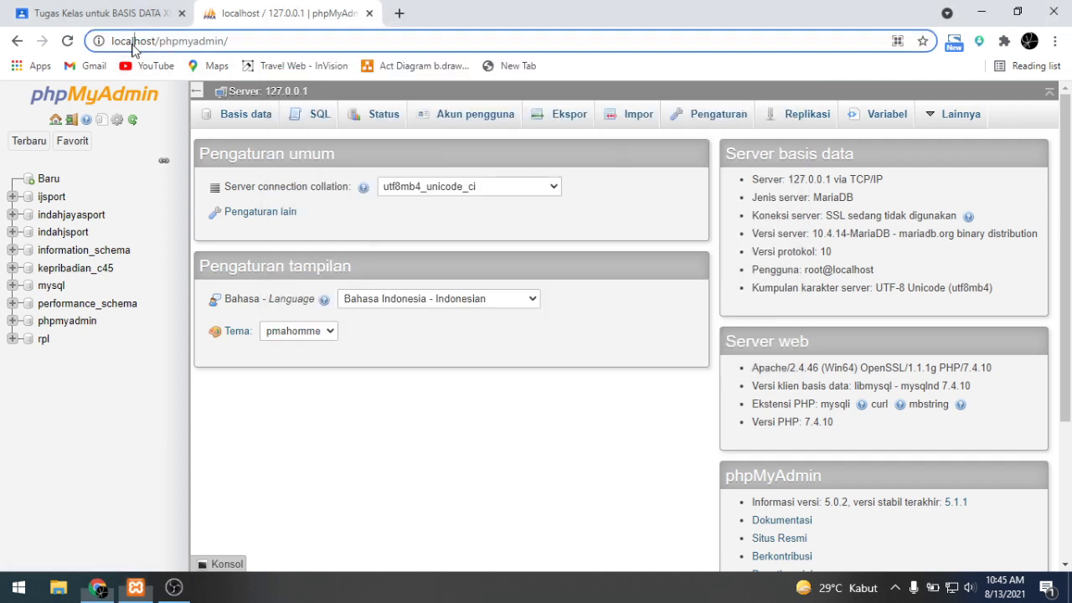
left_click(131, 46)
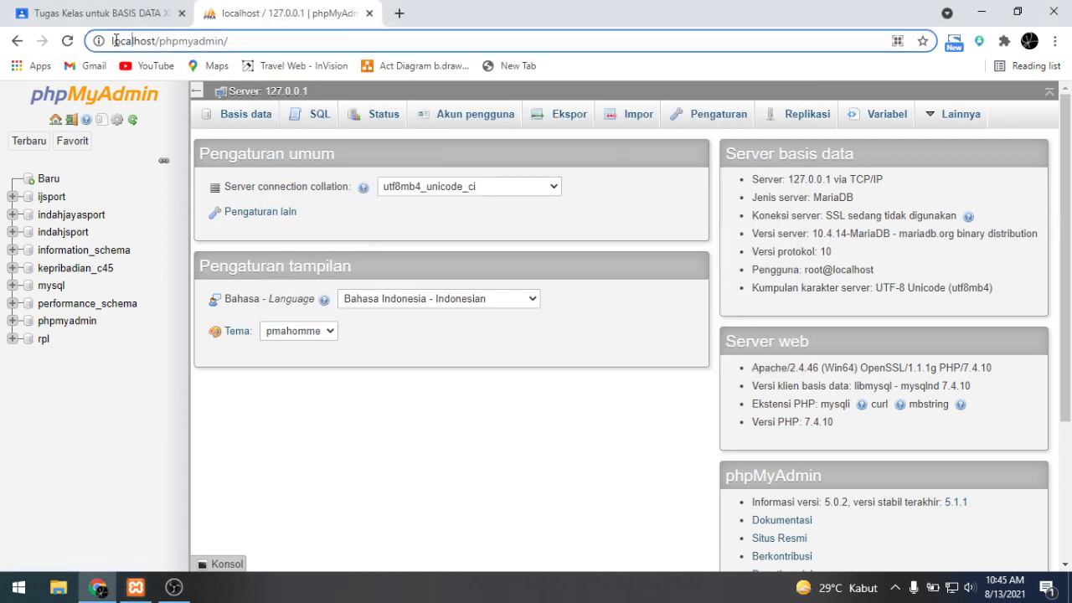
left_click_drag(273, 42, 112, 46)
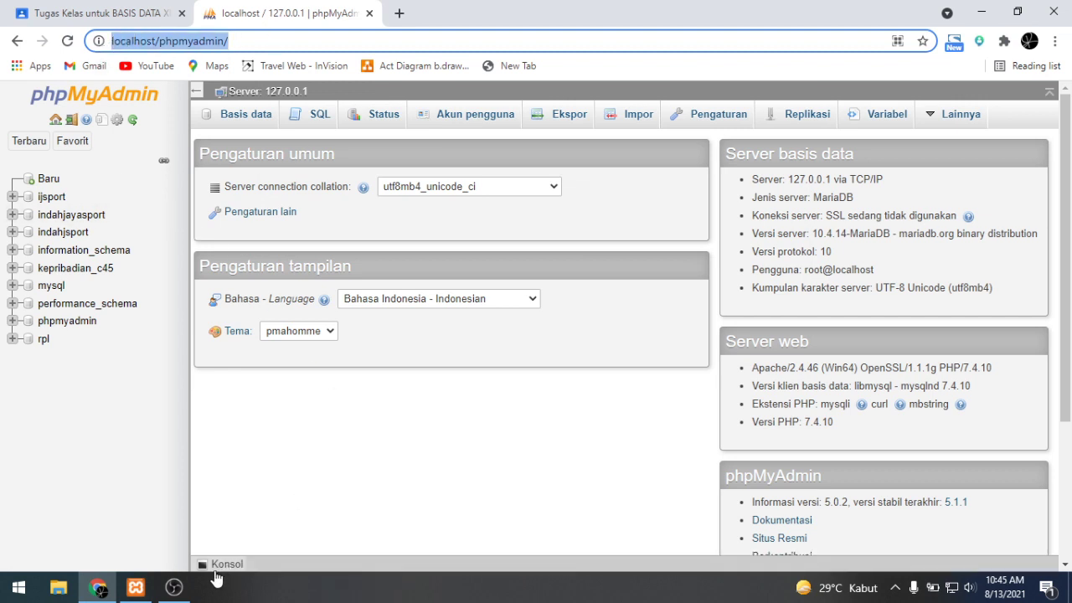
mouse_move(183, 591)
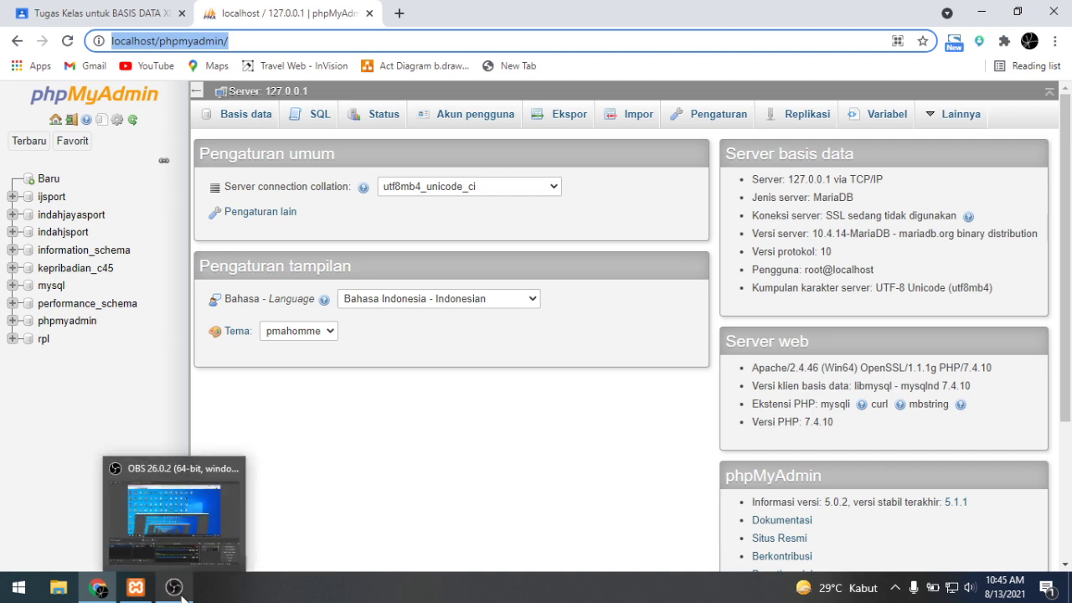
left_click(135, 588)
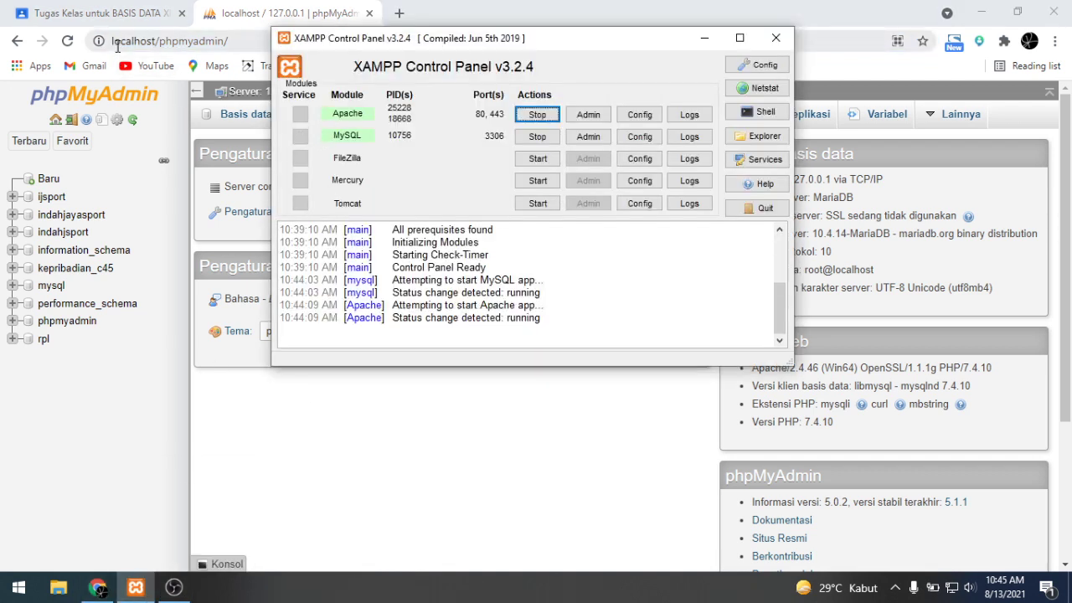
- Load the localhost root address in the current browser tab
left_click(114, 41)
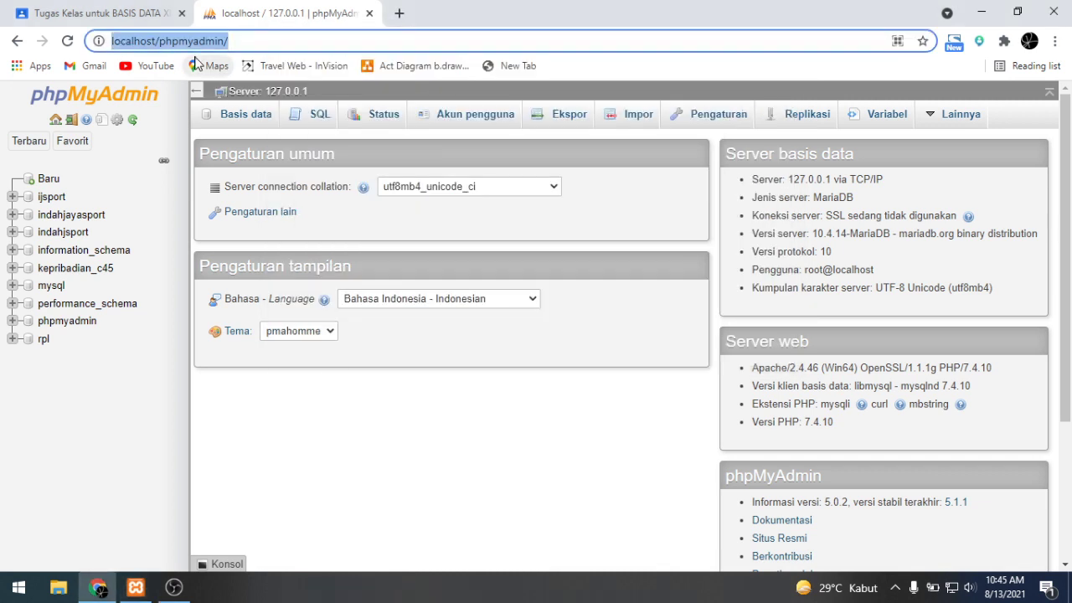
type("lo")
key("Return")
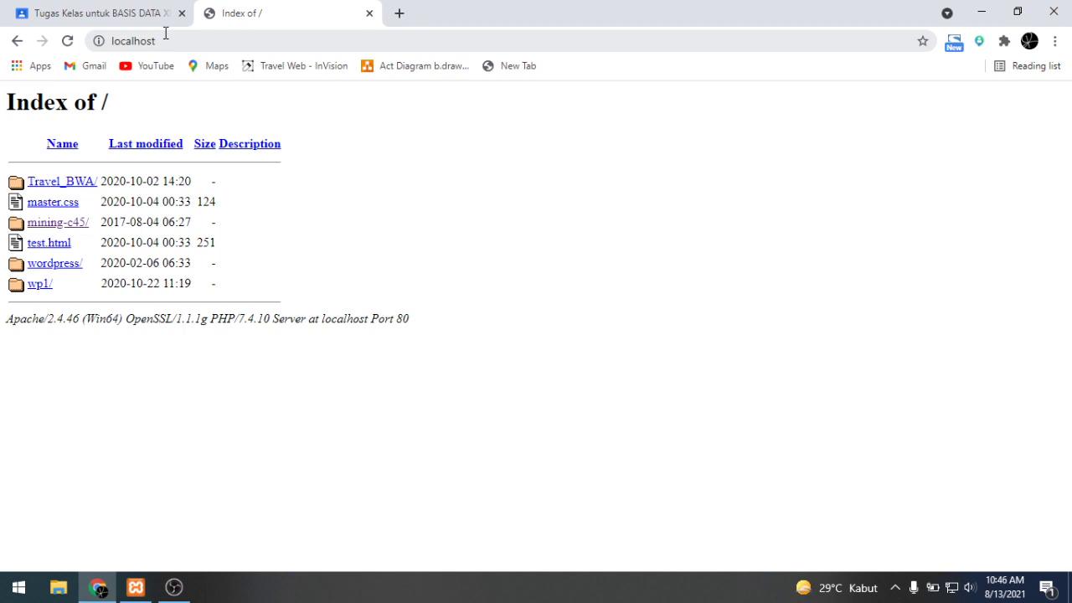
- Switch to the XAMPP Control Panel and stop the Apache and MySQL modules
left_click(136, 590)
left_click(529, 119)
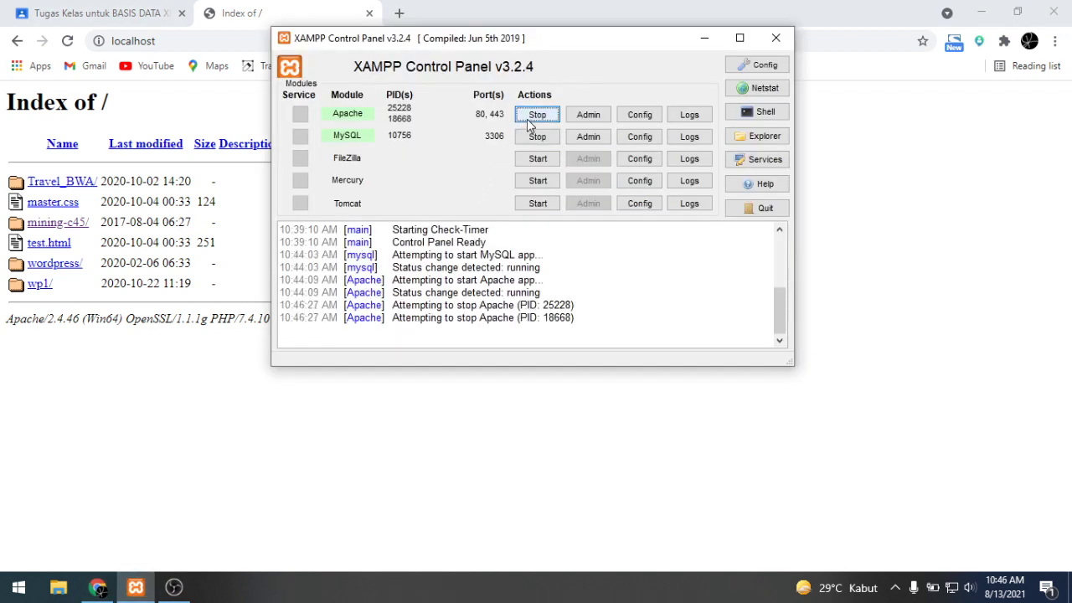
left_click(536, 136)
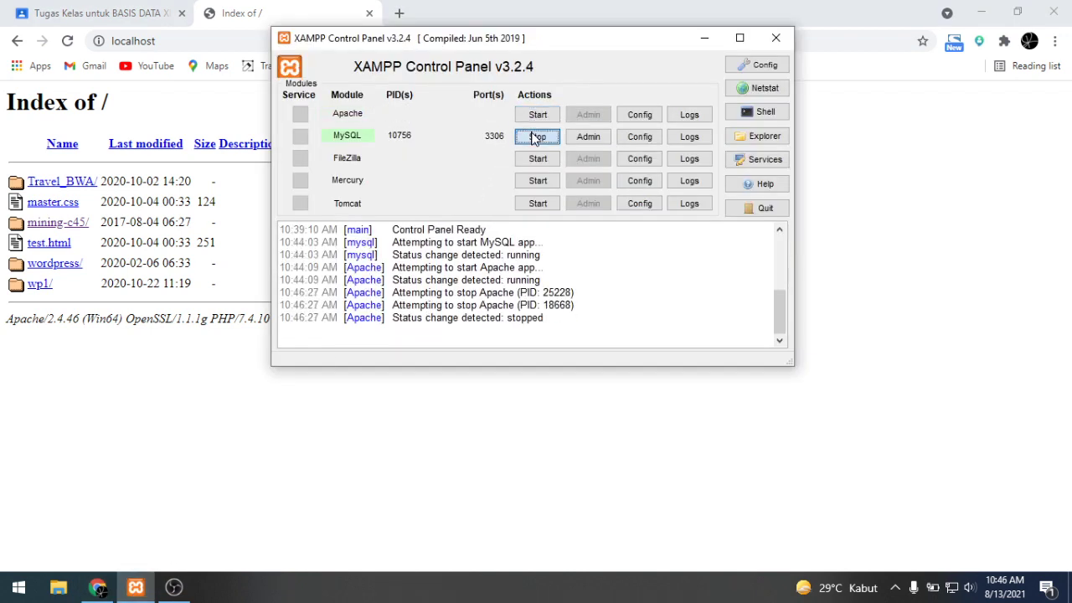
- Open Apache's httpd.conf configuration file from XAMPP in a maximized Notepad window
left_click(654, 120)
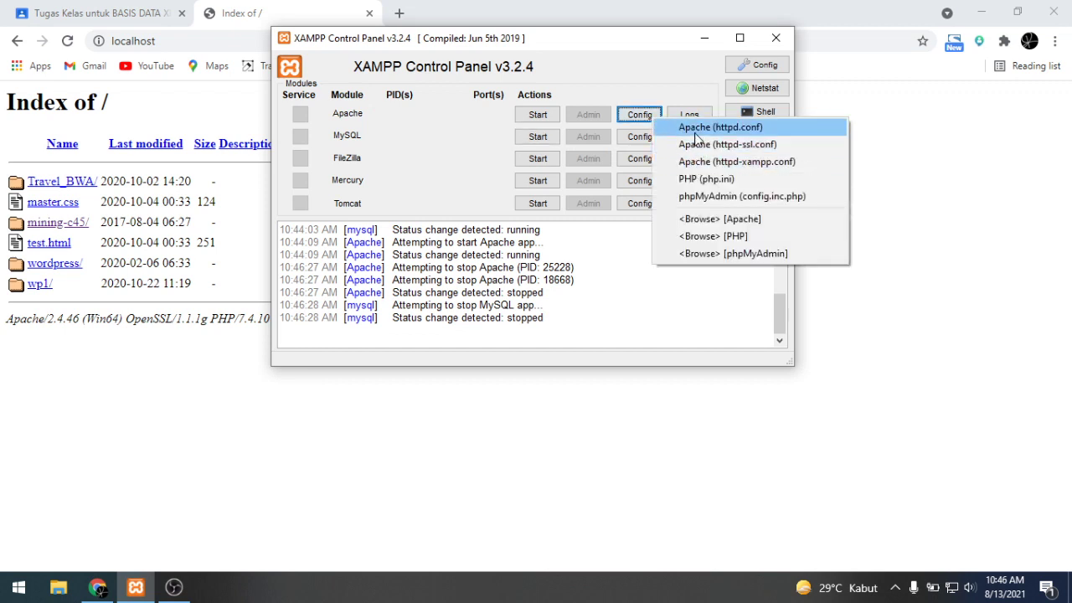
left_click(703, 127)
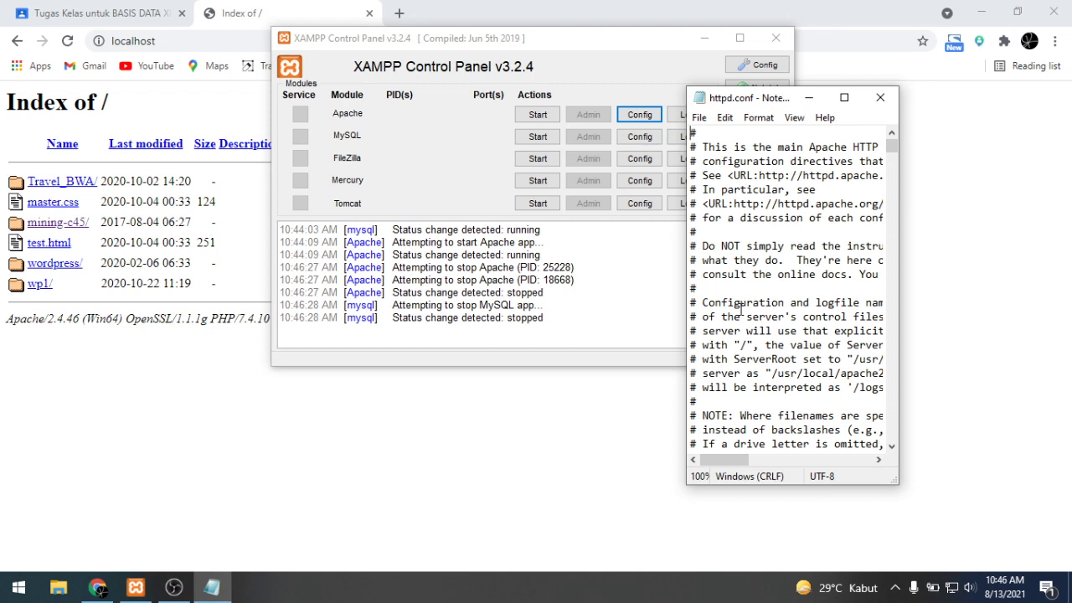
scroll(829, 310, "down", 9)
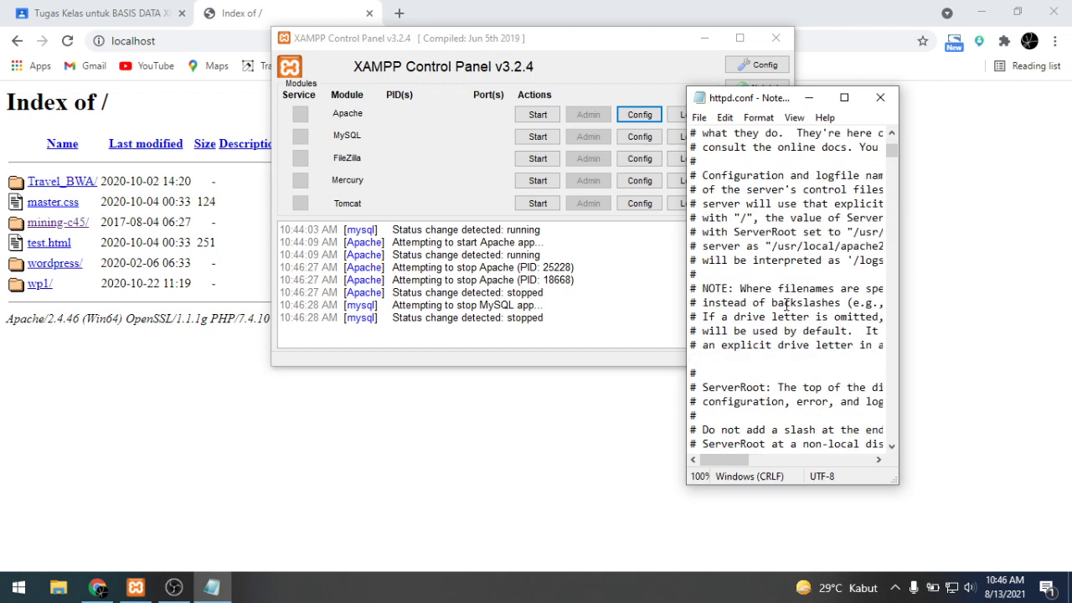
left_click(845, 97)
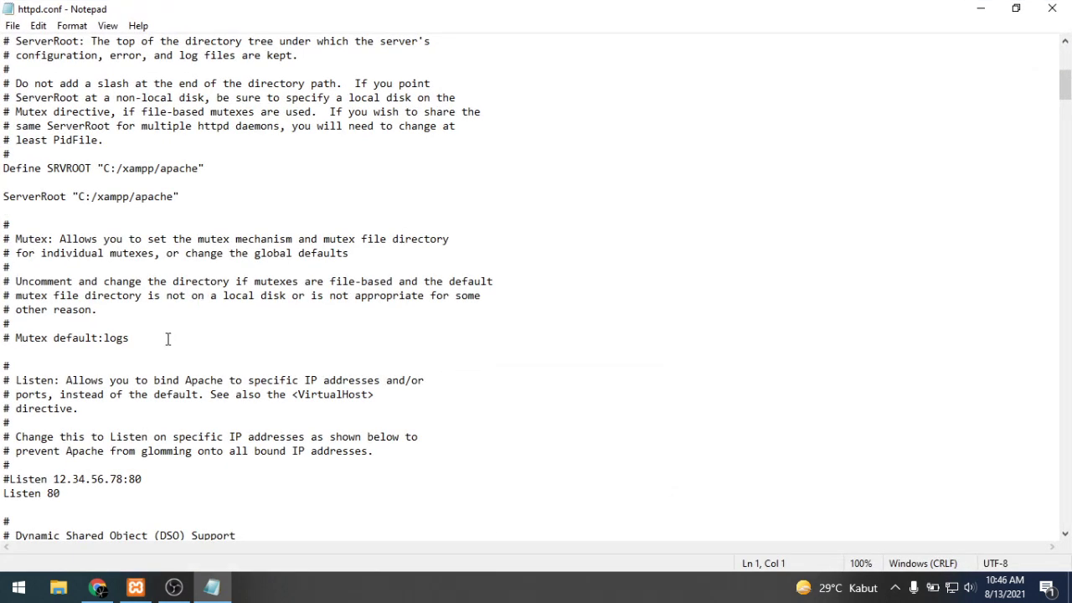
- Examine the LoadModule list in httpd.conf, highlighting the commented brotli_module line as an example of a disabled module
scroll(167, 338, "down", 8)
scroll(161, 374, "down", 7)
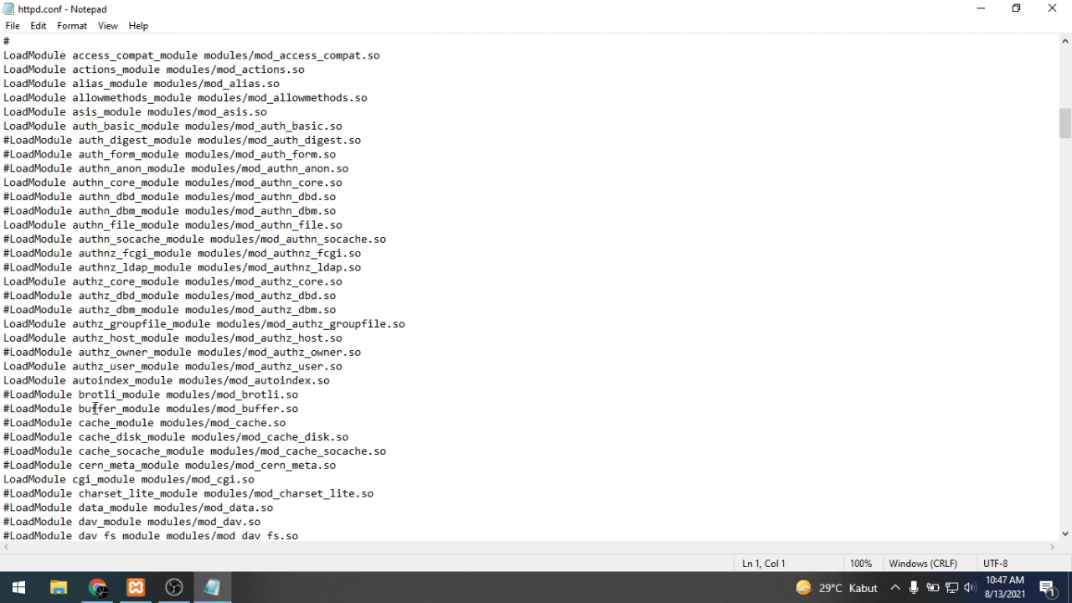
left_click_drag(3, 395, 300, 395)
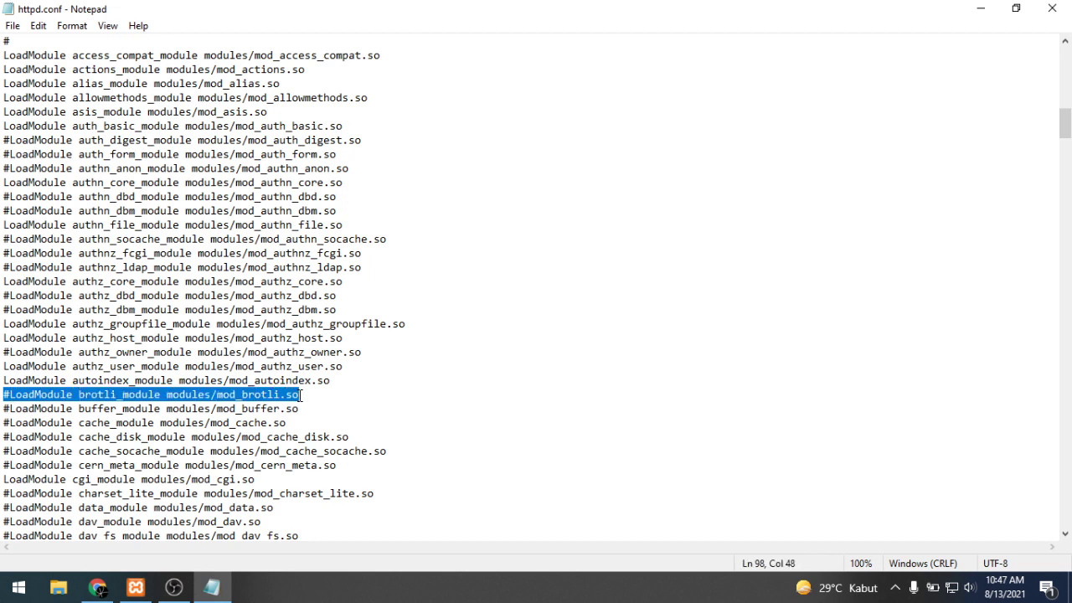
scroll(416, 502, "down", 5)
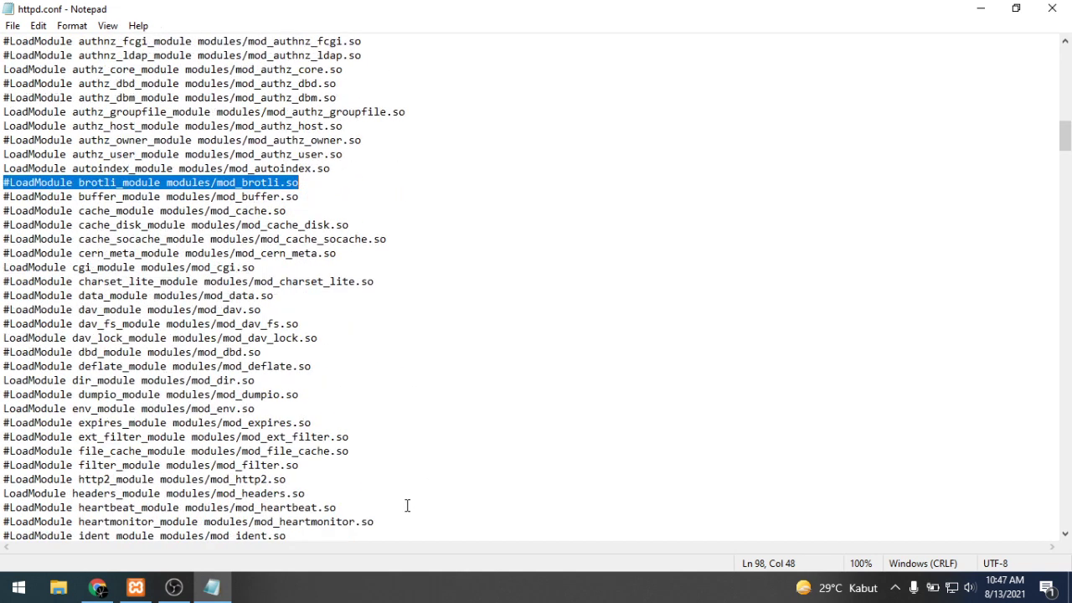
scroll(407, 506, "down", 2)
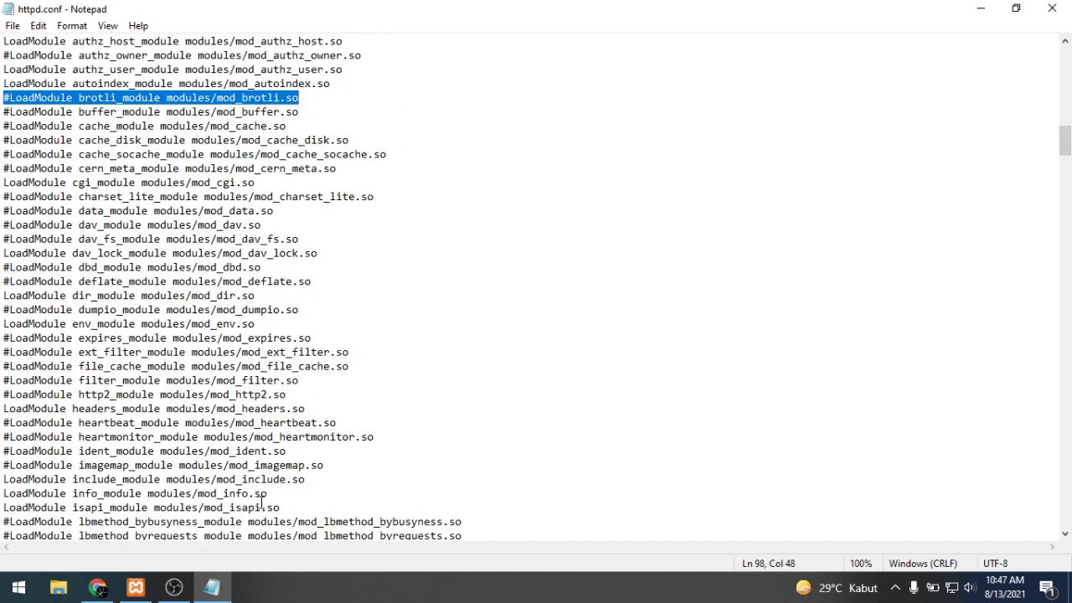
scroll(255, 500, "down", 6)
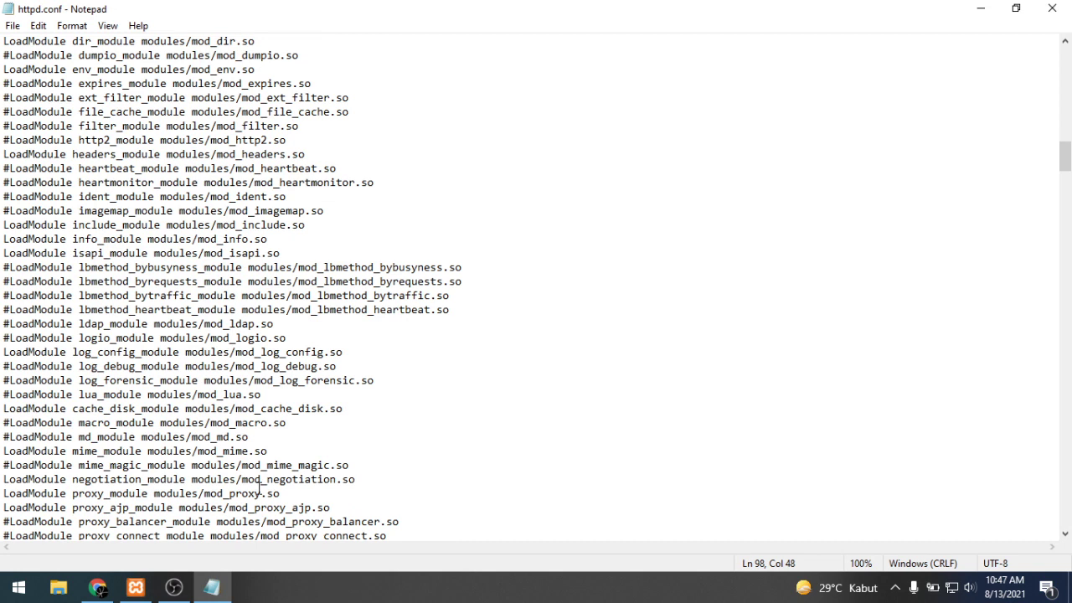
scroll(260, 484, "down", 16)
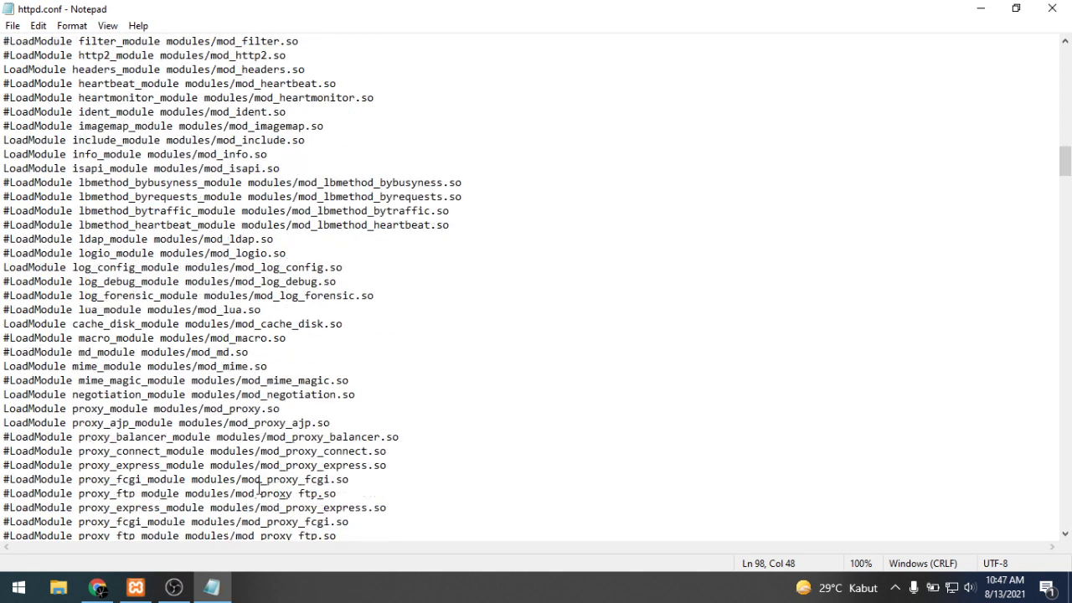
- Highlight the vhost_alias_module line in httpd.conf to check that it is uncommented, and close the file
left_click(48, 382)
left_click(3, 381)
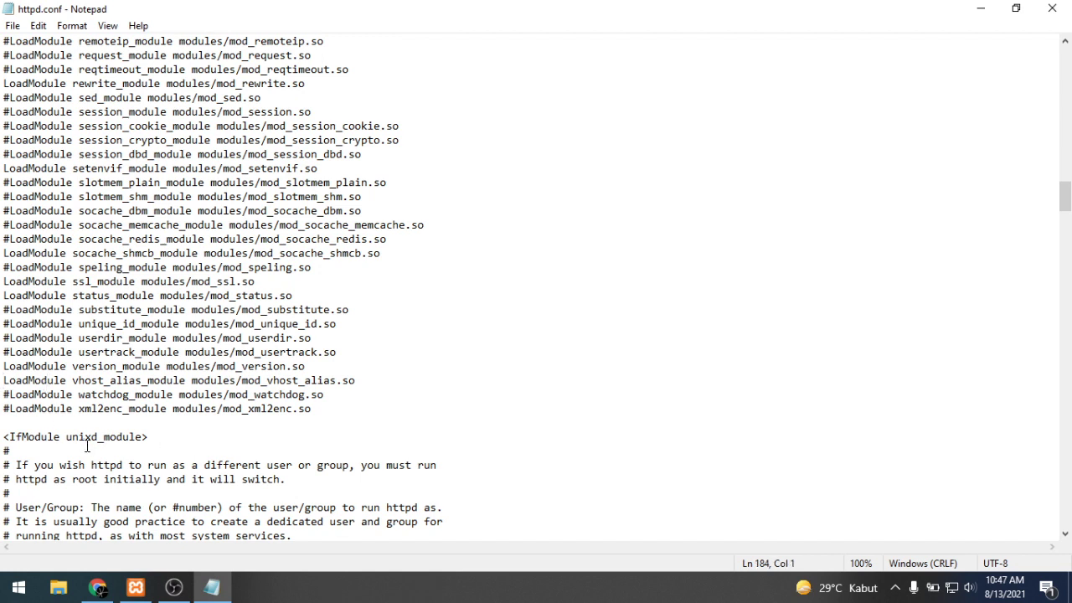
left_click_drag(358, 380, 4, 381)
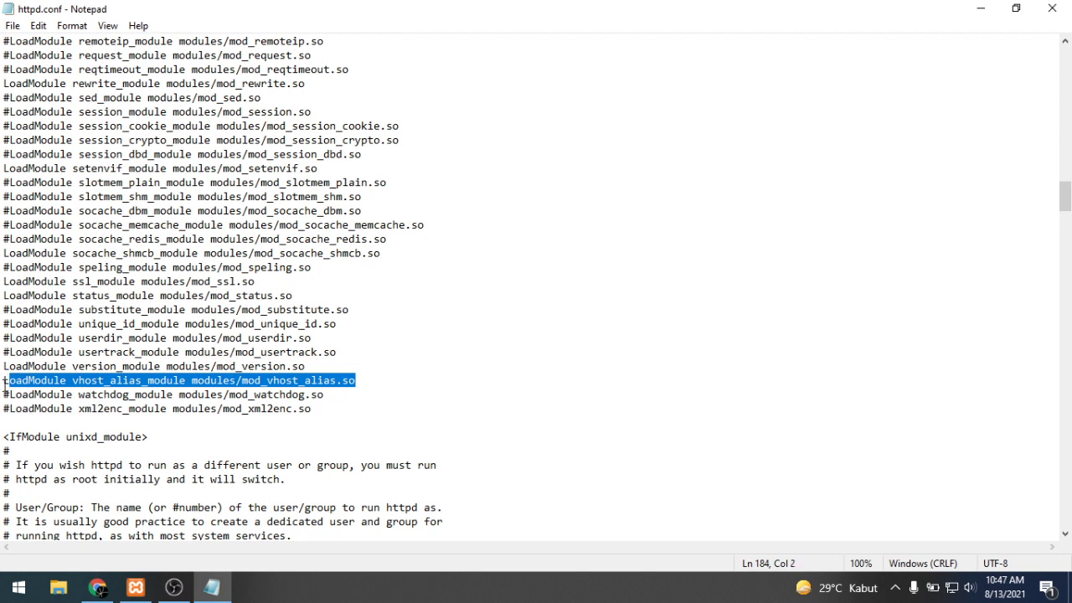
left_click(266, 465)
left_click(359, 402)
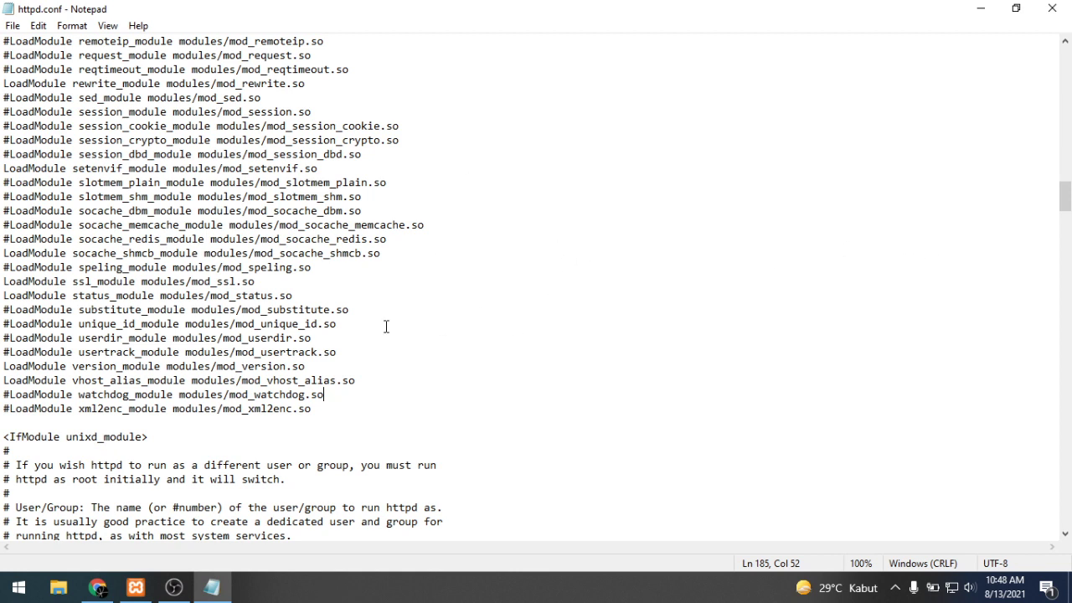
scroll(385, 325, "down", 1)
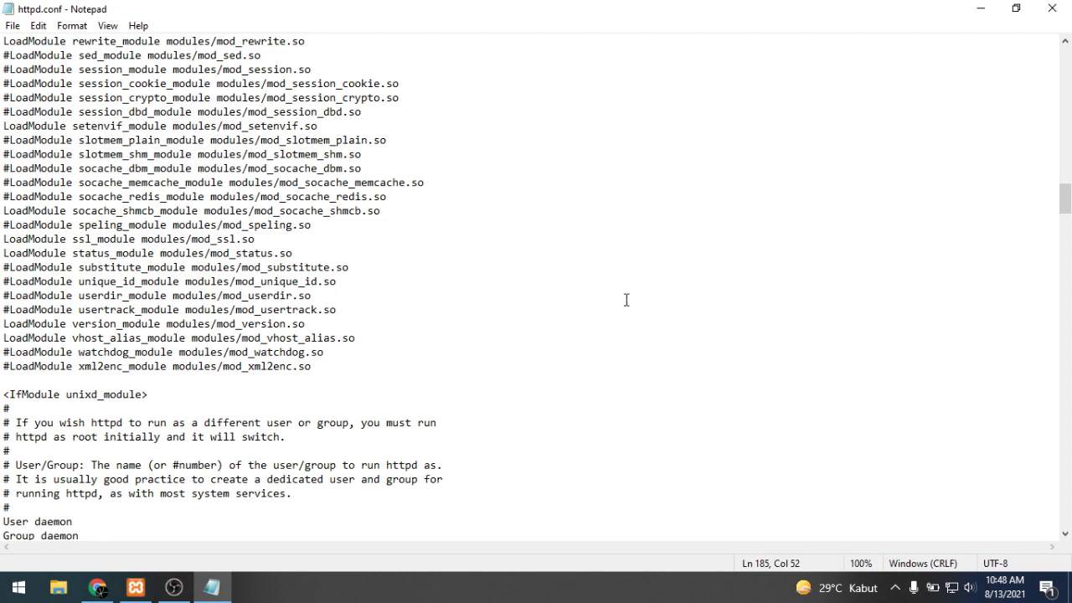
left_click(1069, 7)
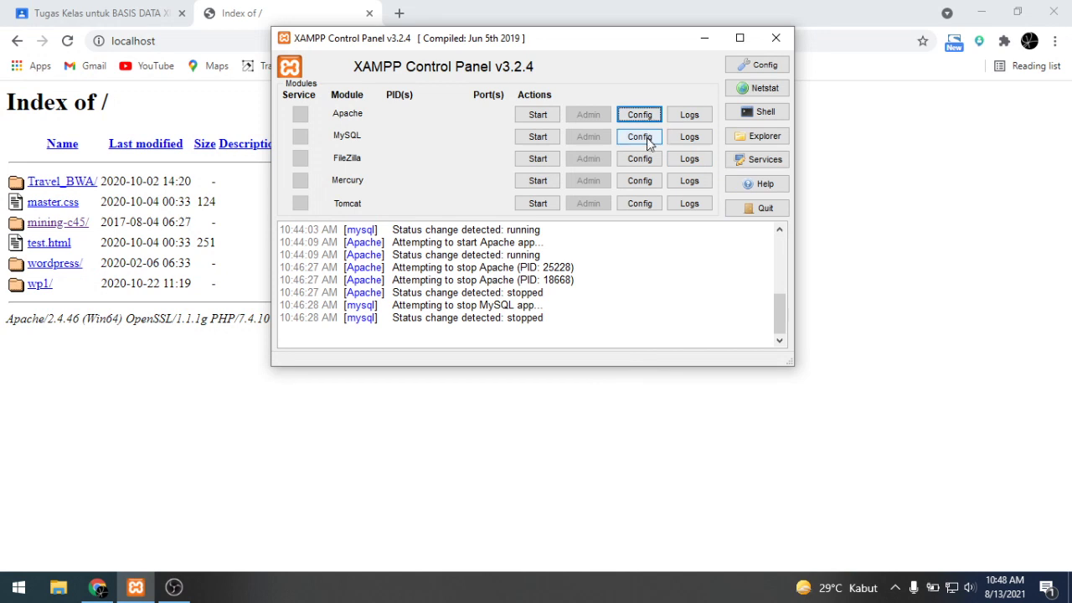
- Open Apache's httpd-xampp.conf file from the XAMPP Control Panel in a maximized Notepad window
left_click(642, 116)
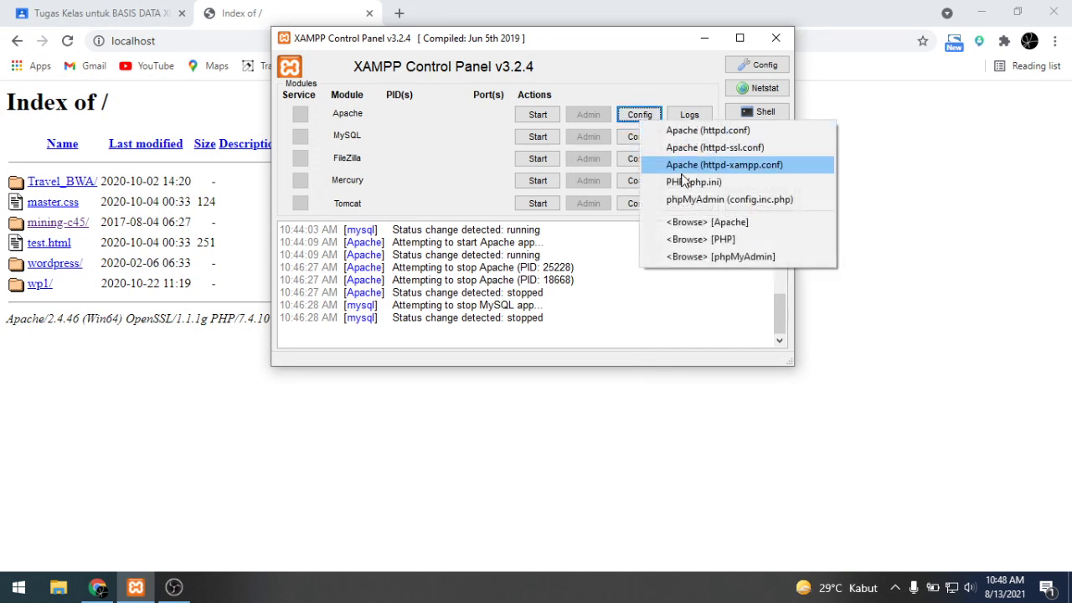
left_click(748, 167)
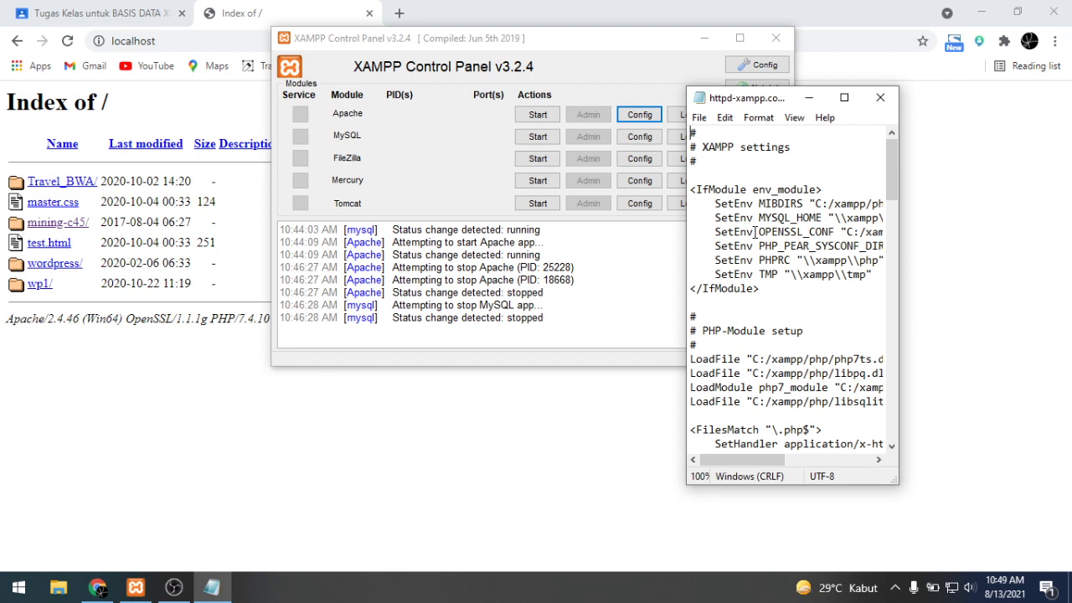
left_click(844, 99)
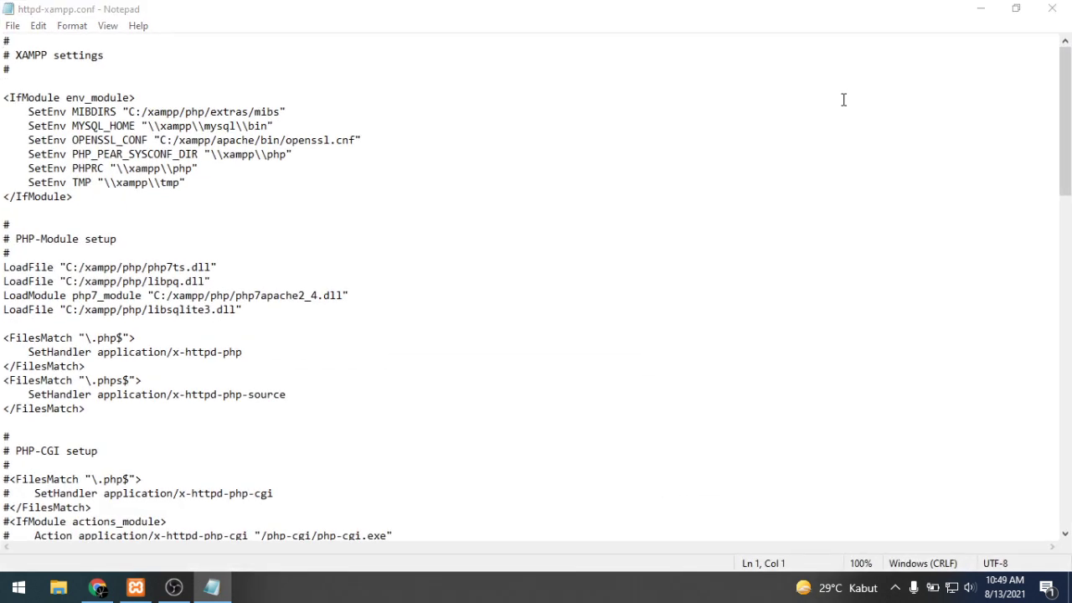
- Find "error" in httpd-xampp.conf and highlight the Allow from lines above ErrorDocument 403 and the first allowed IP address
key("ctrl+f")
type("error")
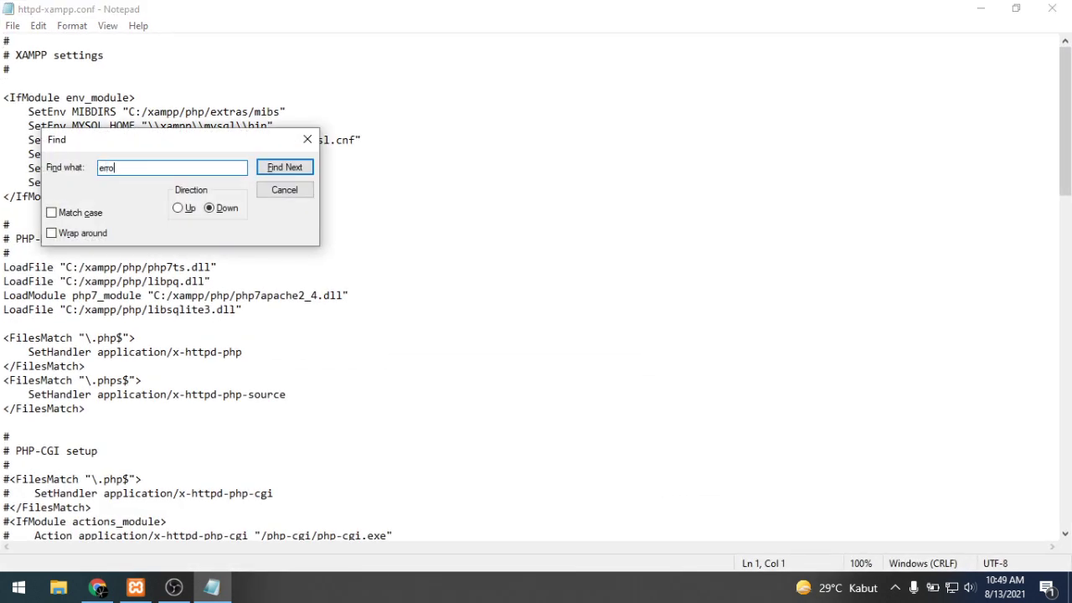
key("Return")
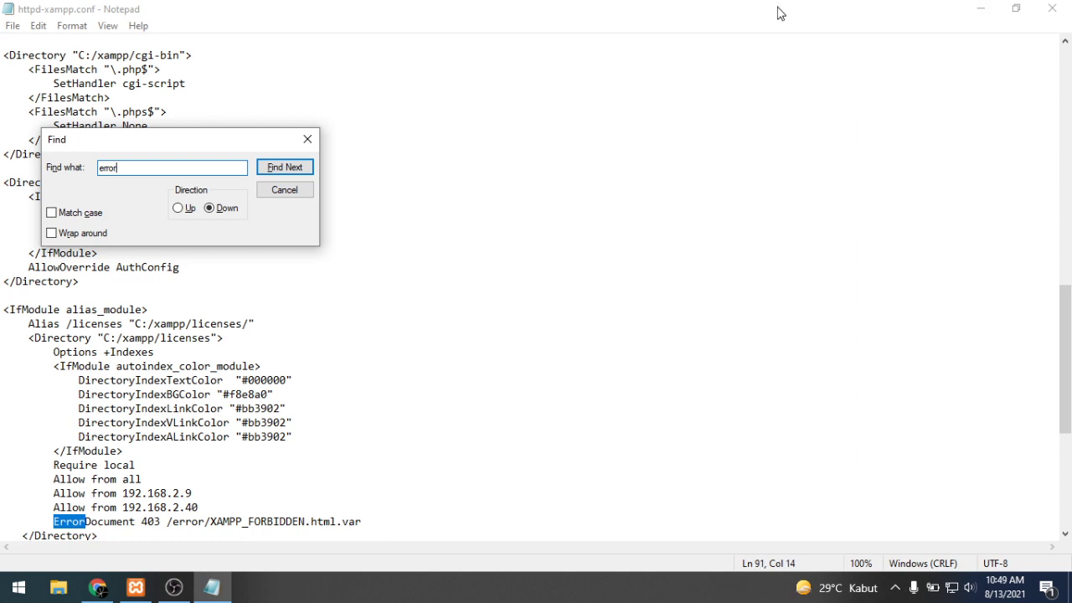
left_click(308, 139)
left_click_drag(214, 508, 54, 479)
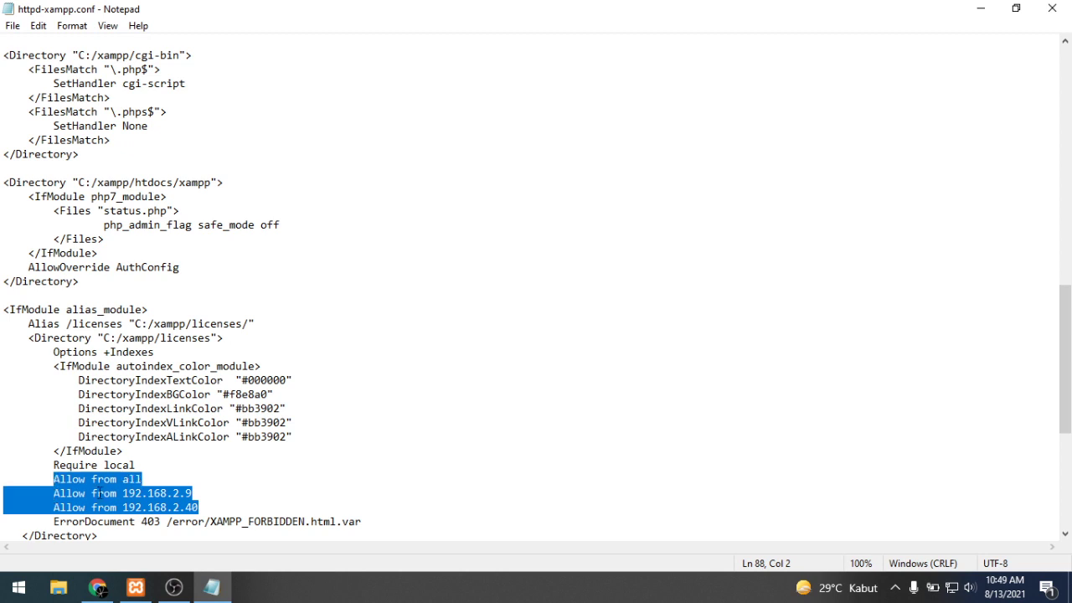
left_click_drag(192, 493, 122, 492)
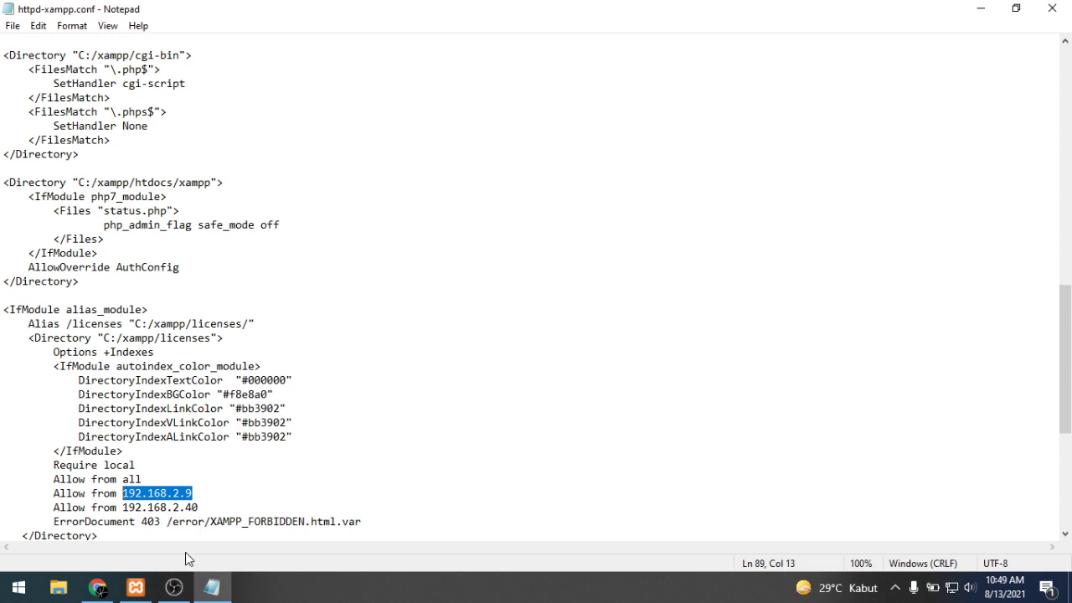
- Switch to the Windows Network & Internet settings and view the Ethernet connection's IP settings and properties
right_click(951, 586)
key("Escape")
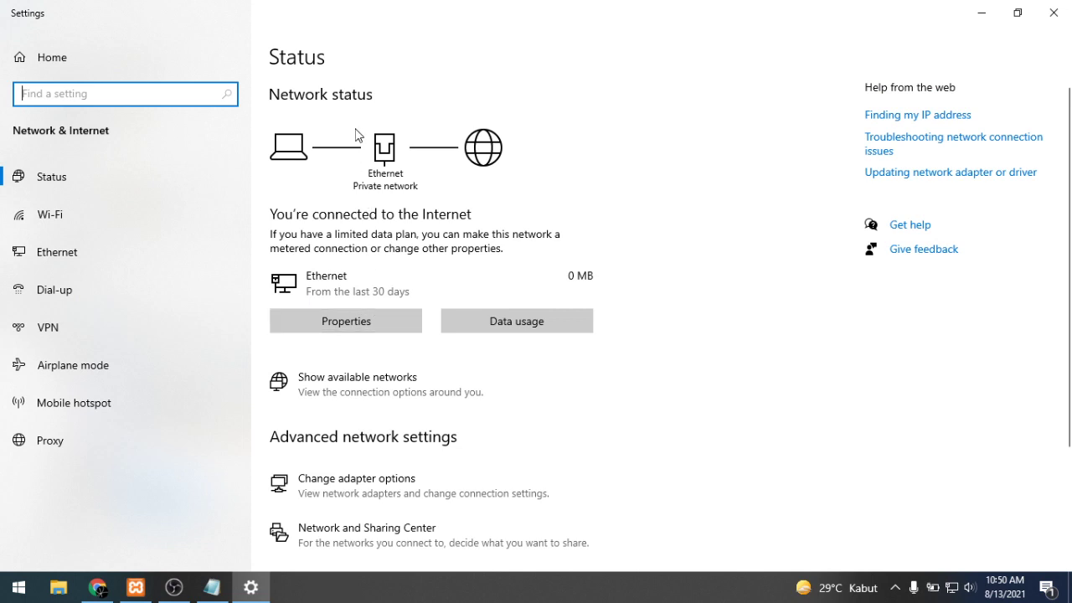
left_click(343, 315)
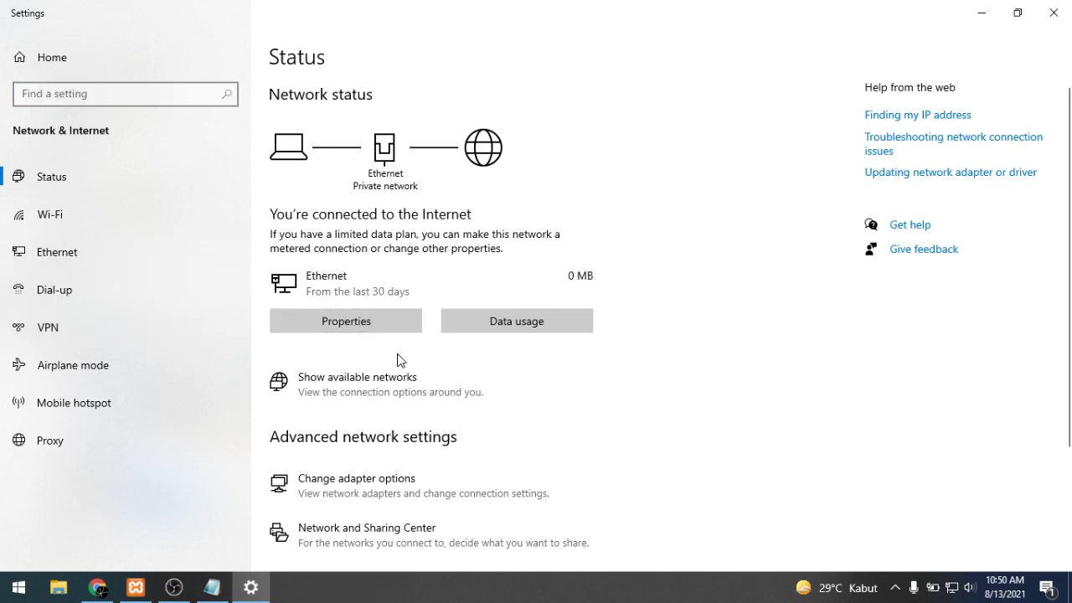
left_click(318, 330)
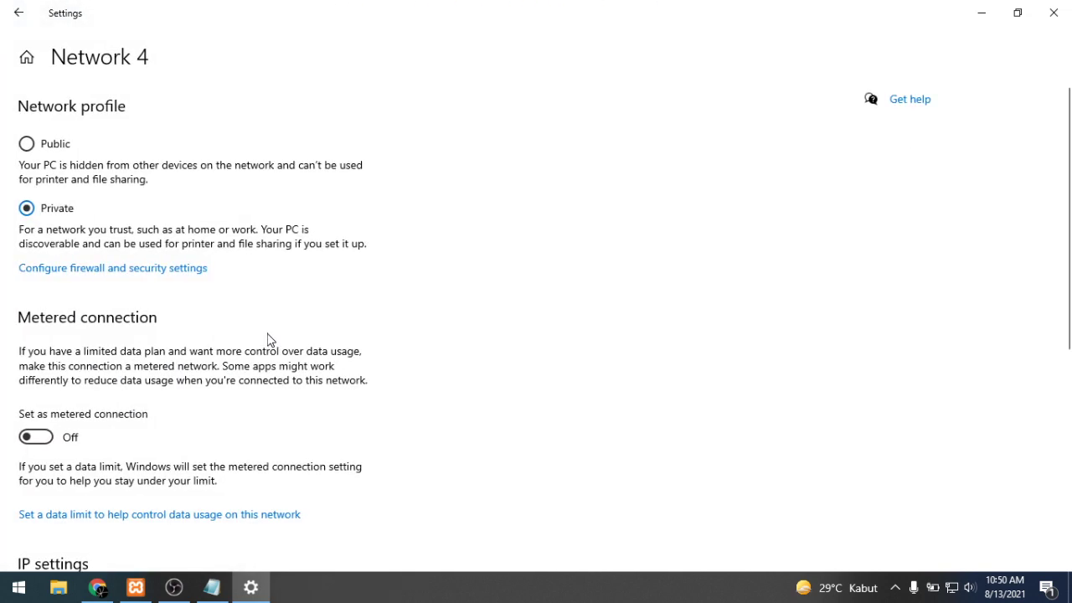
scroll(268, 339, "down", 5)
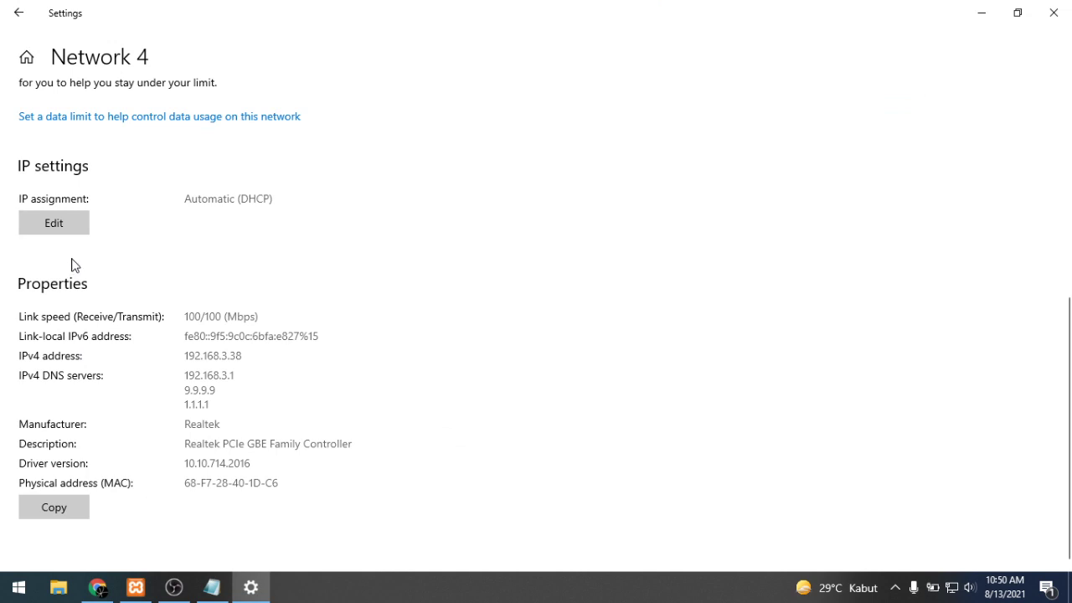
- Inspect the Ethernet connection's IP assignment options without saving, and check its IPv4 address in the properties
scroll(92, 238, "up", 2)
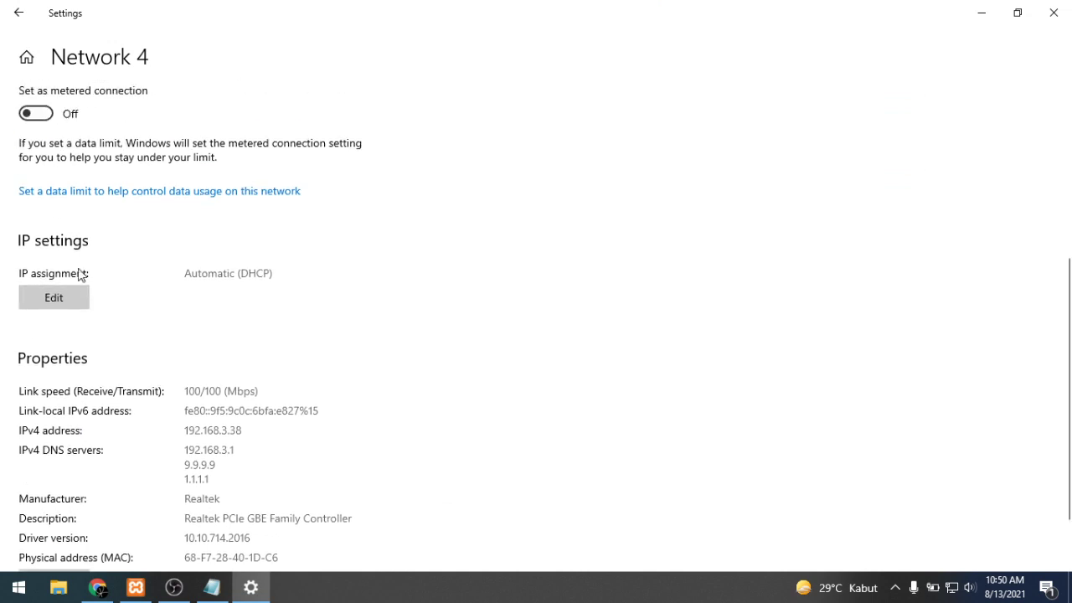
left_click(53, 298)
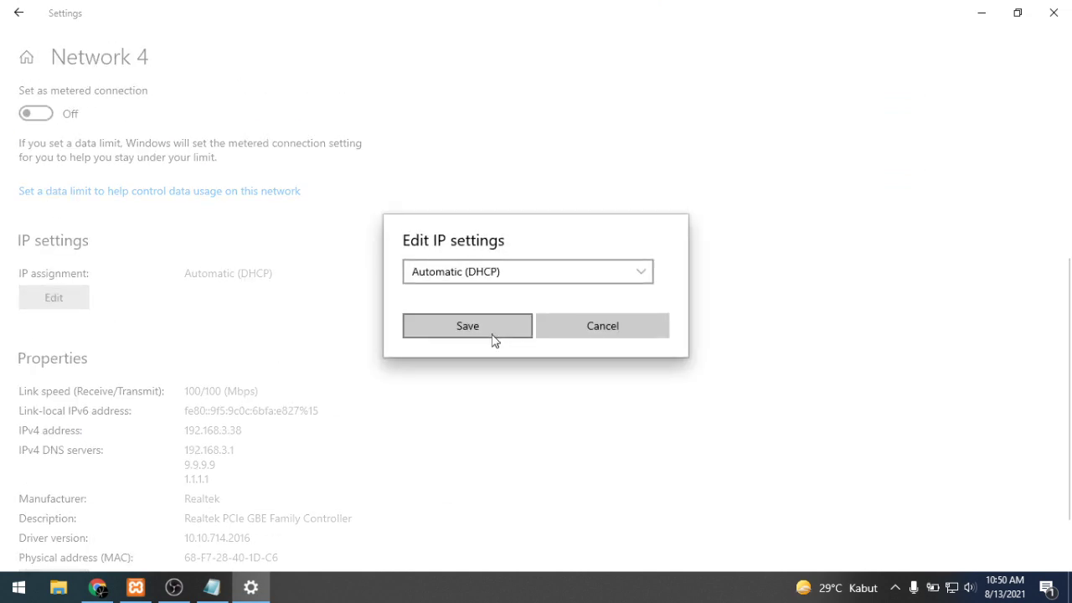
left_click(628, 268)
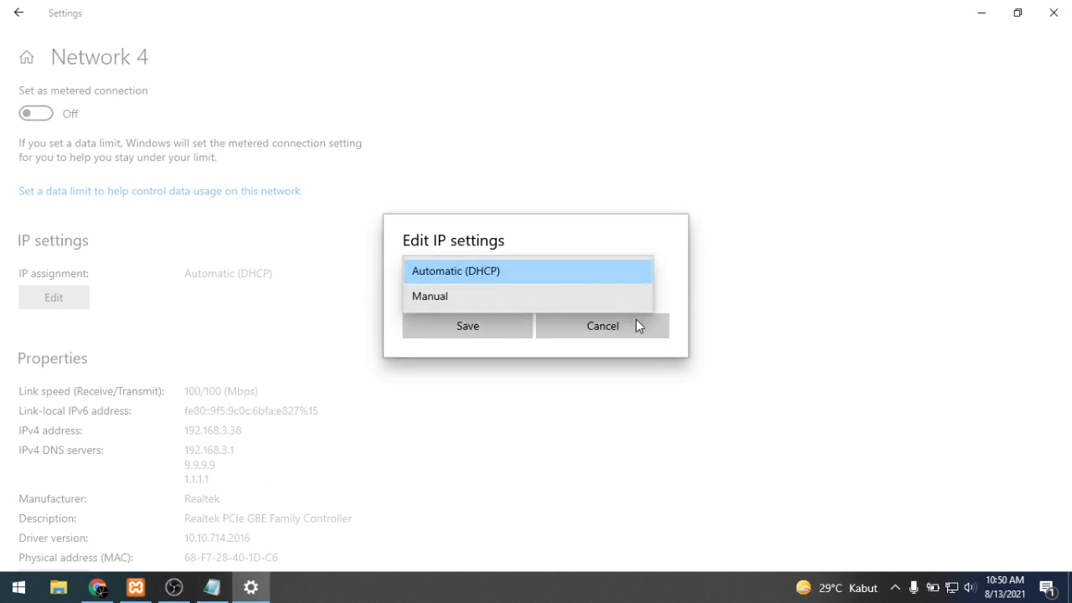
left_click(641, 331)
left_click(646, 335)
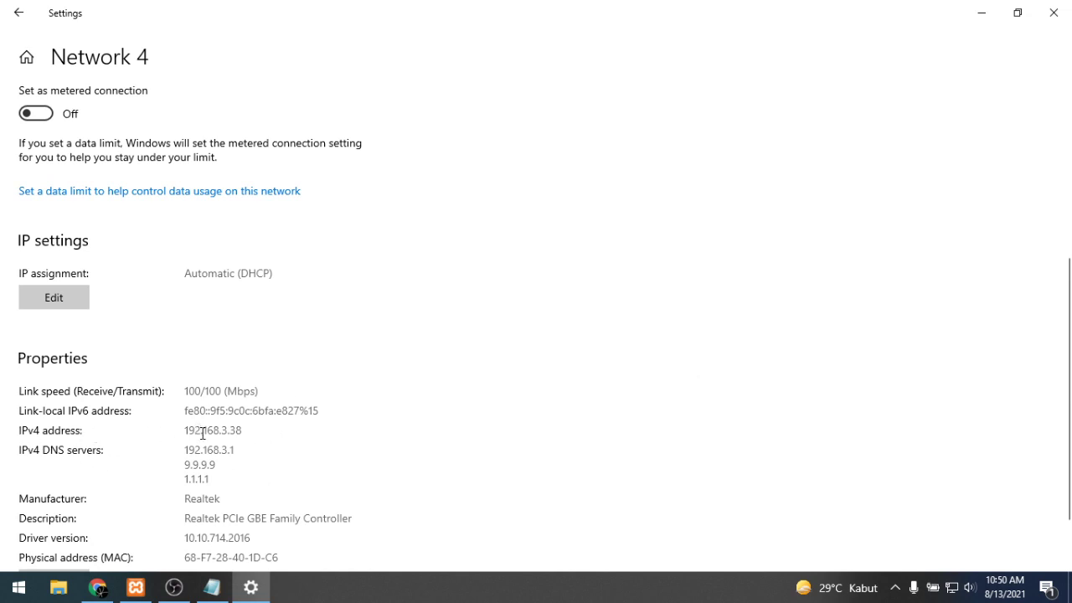
scroll(201, 434, "down", 2)
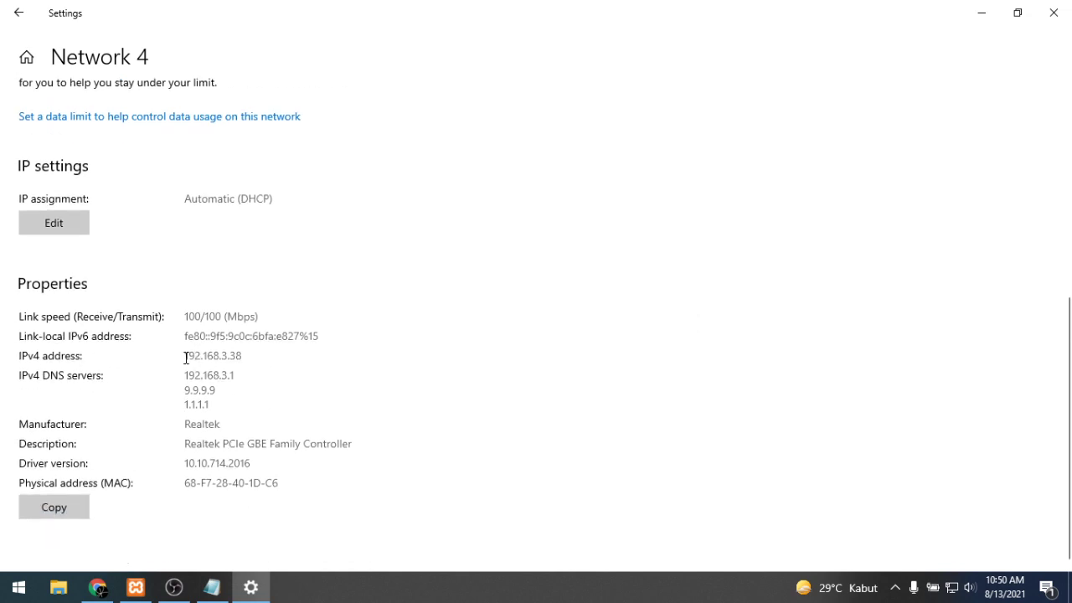
- Add the line "Allow from 192.168.3.38" above ErrorDocument 403 in the licenses block of httpd-xampp.conf, then save and close the file
left_click_drag(185, 356, 258, 356)
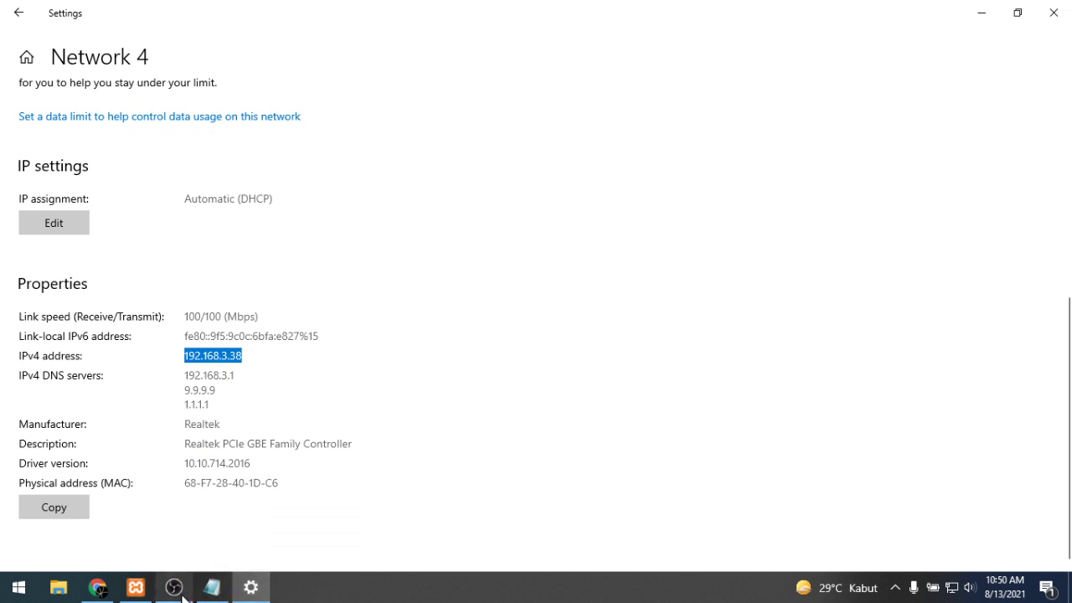
mouse_move(173, 586)
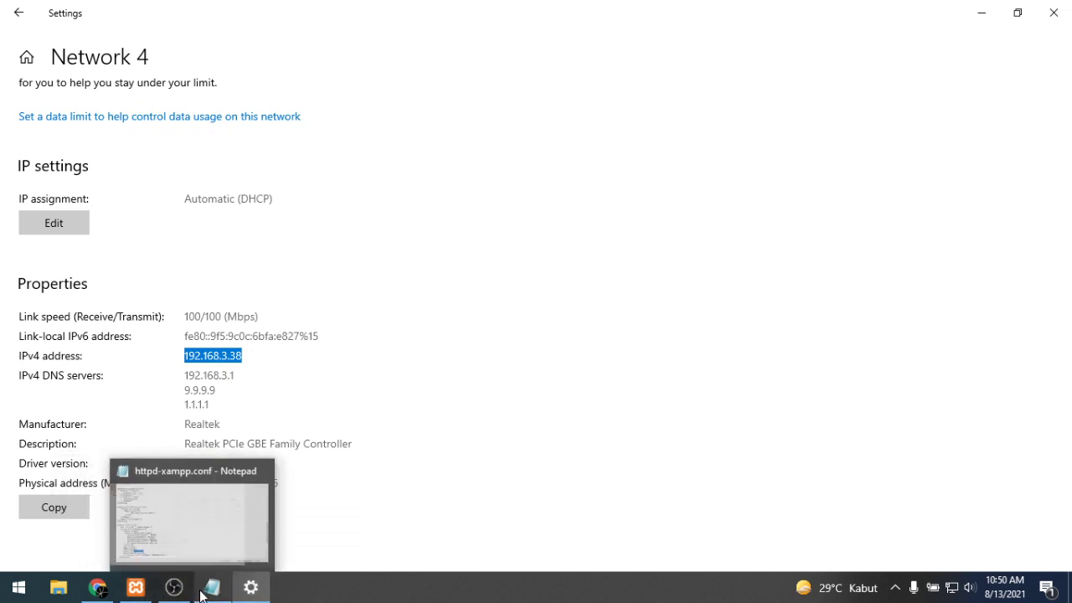
left_click(212, 587)
left_click(221, 501)
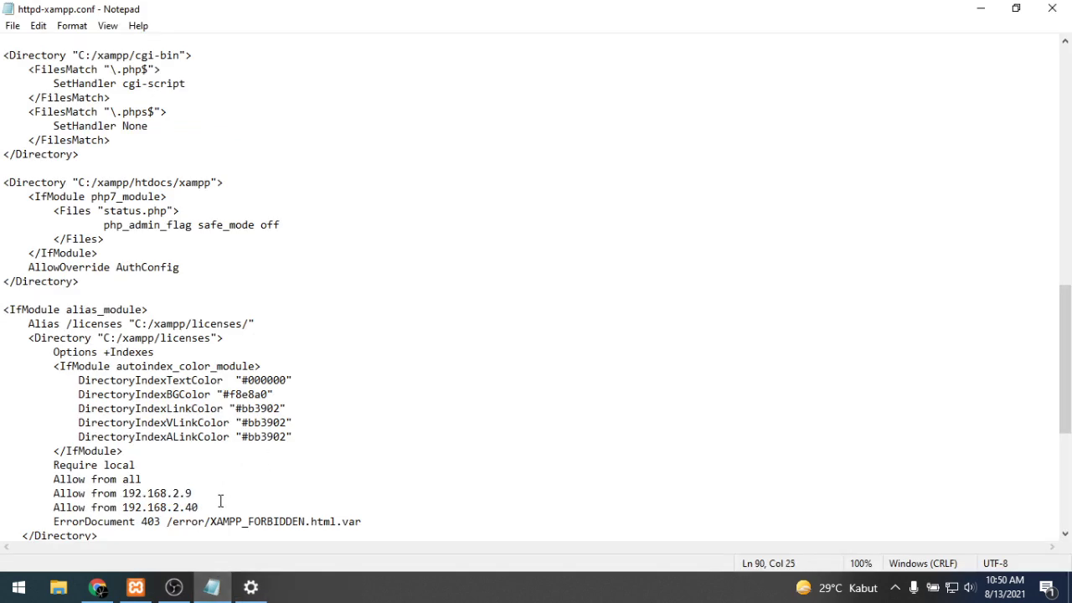
key("Return")
key("Tab")
type("Allow from 192.168.3.38")
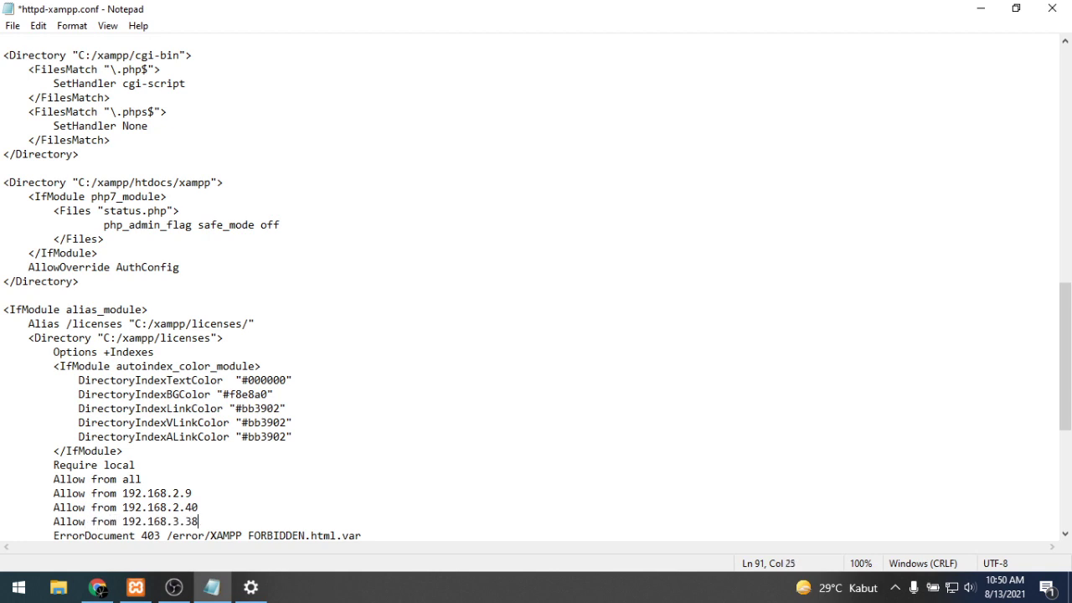
key("ctrl+s")
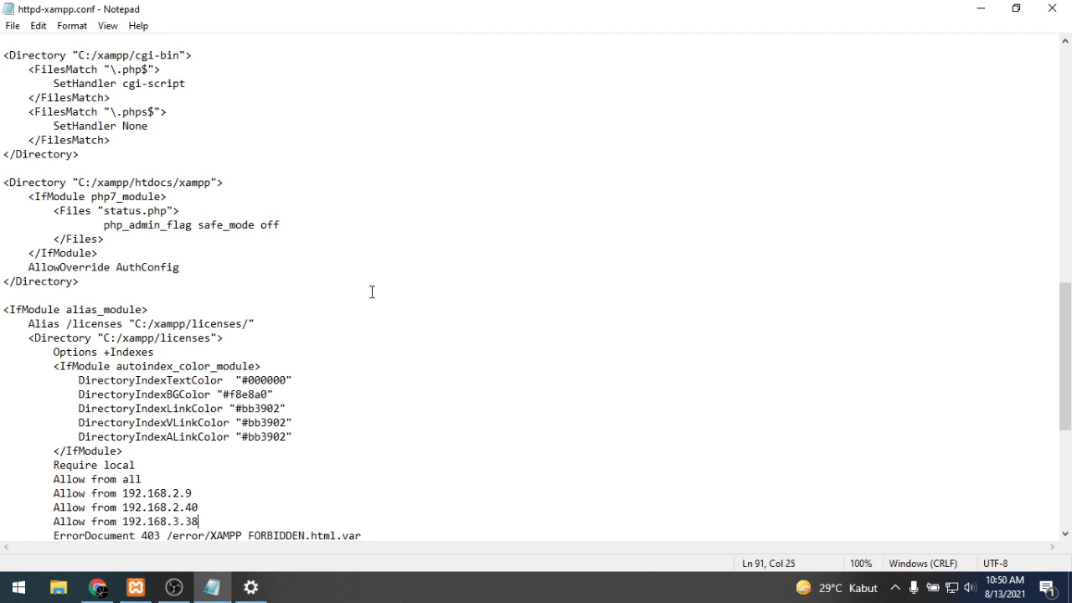
left_click(1054, 8)
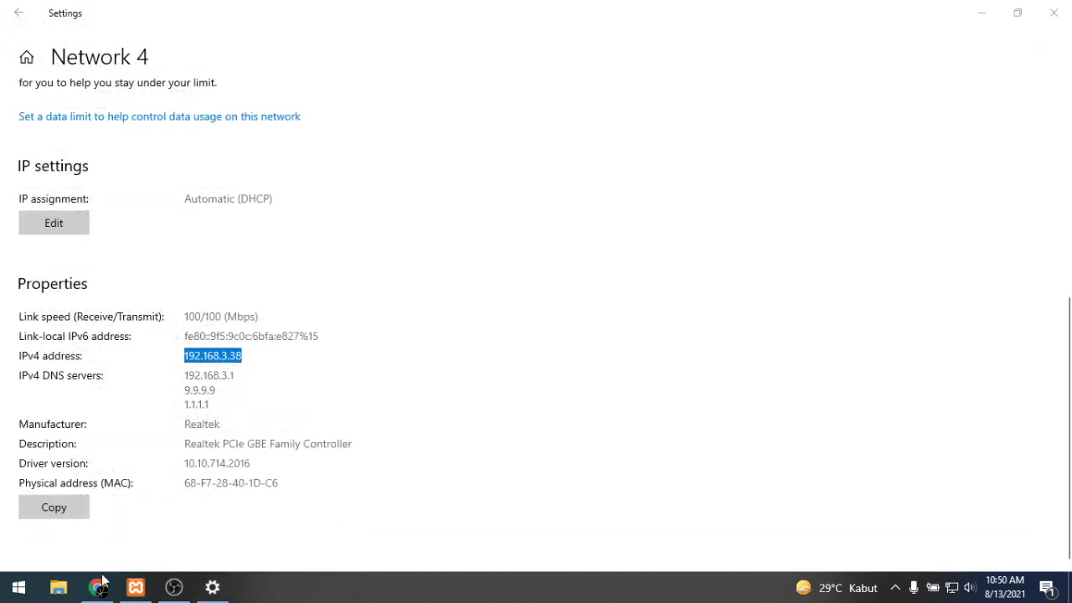
- Close and reopen the XAMPP Control Panel, then start the MySQL and Apache modules
left_click(136, 589)
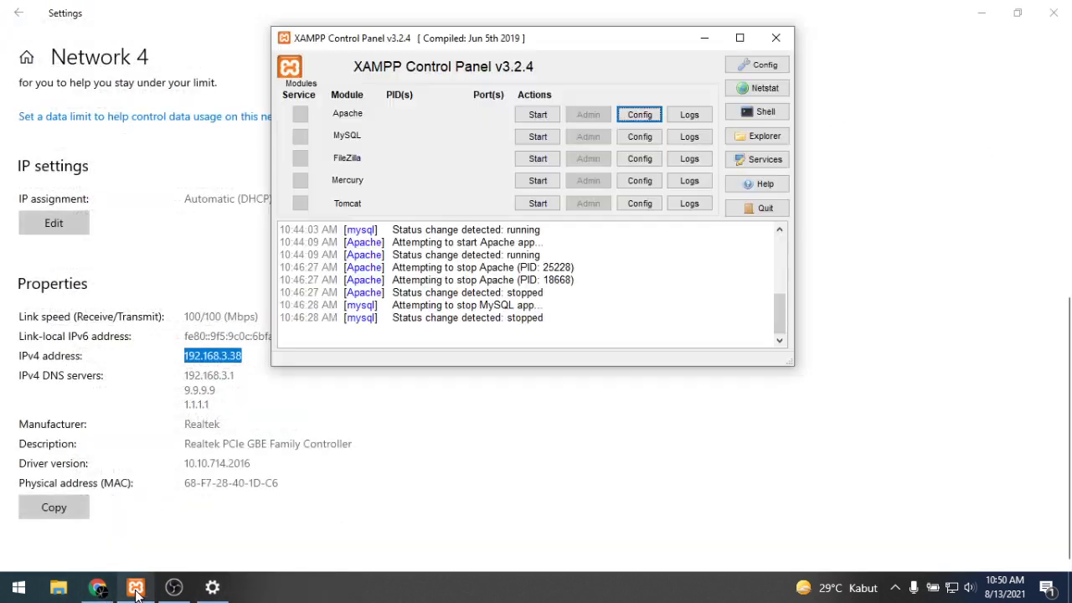
left_click(776, 38)
left_click(134, 592)
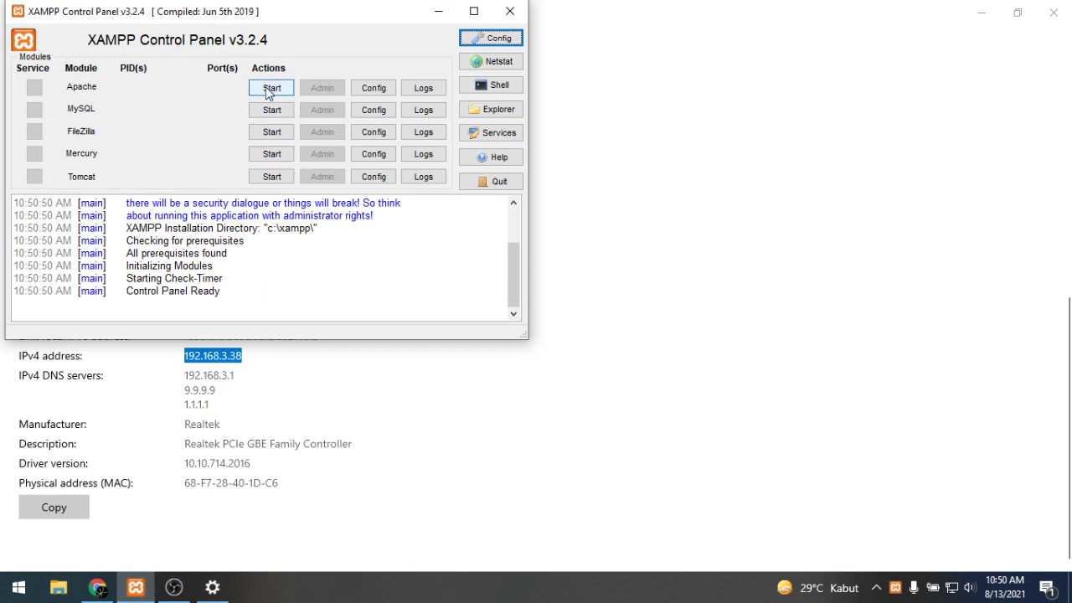
left_click(270, 112)
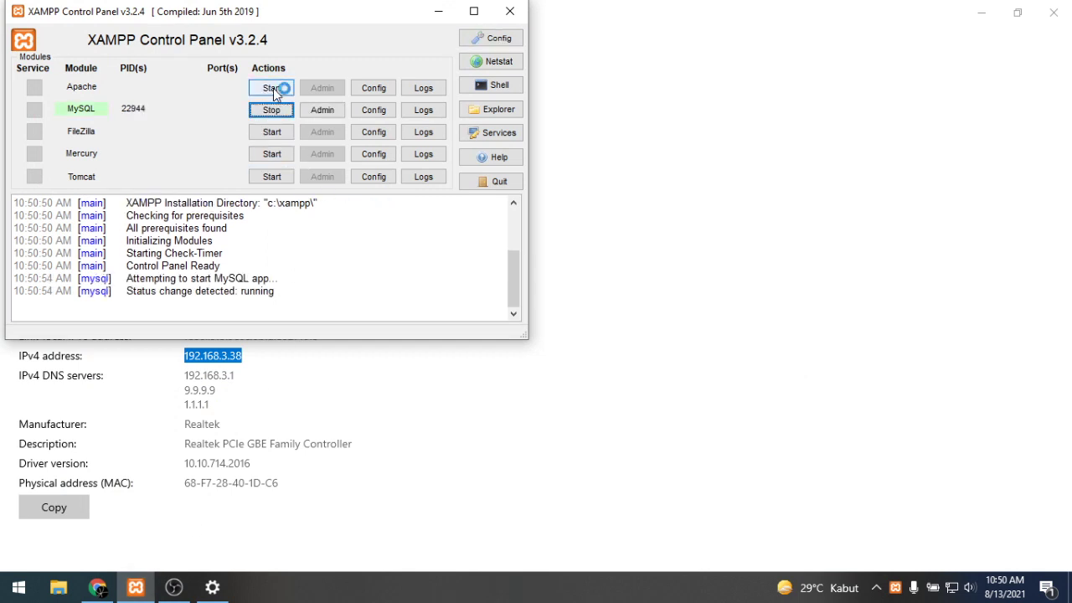
left_click(272, 88)
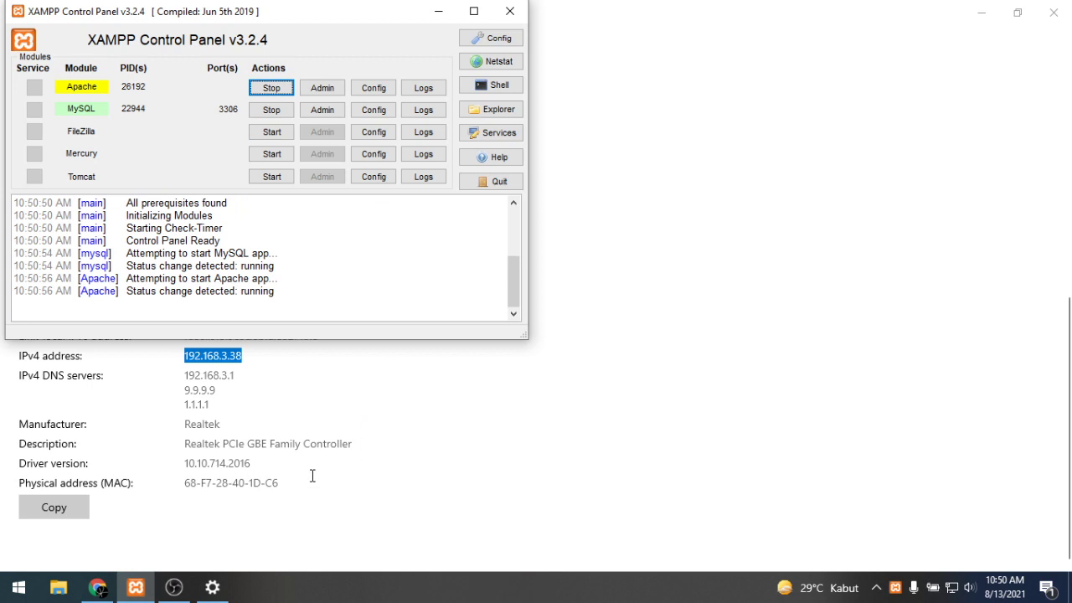
mouse_move(99, 590)
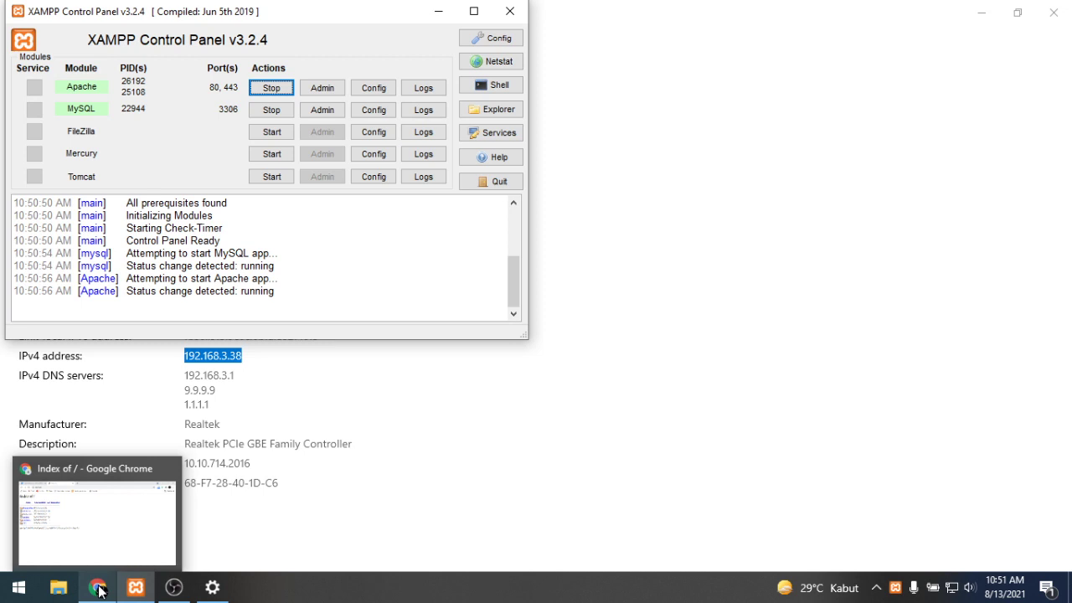
left_click(99, 591)
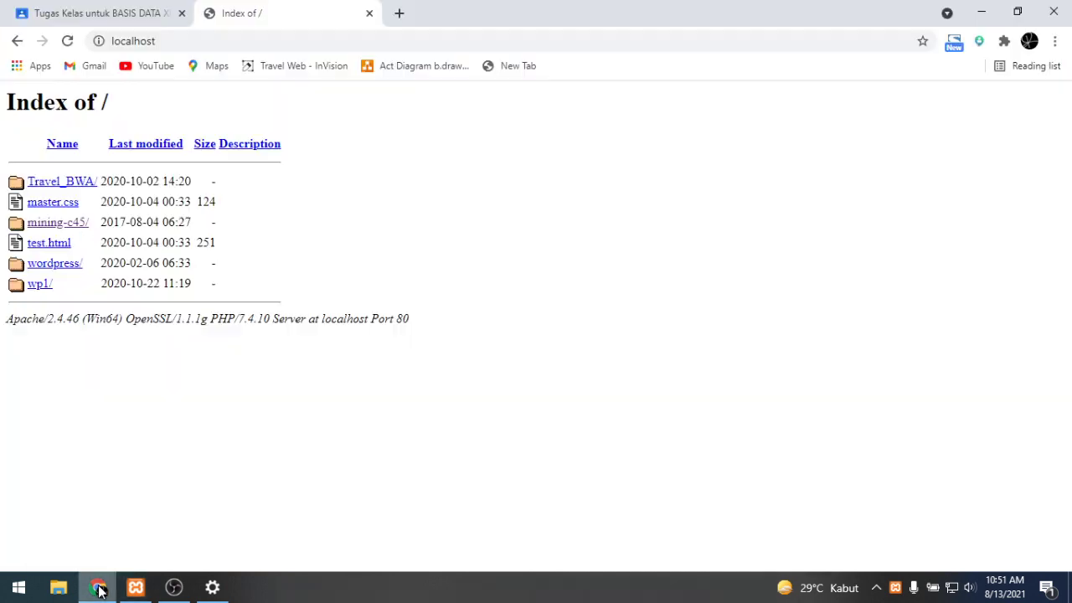
left_click(370, 13)
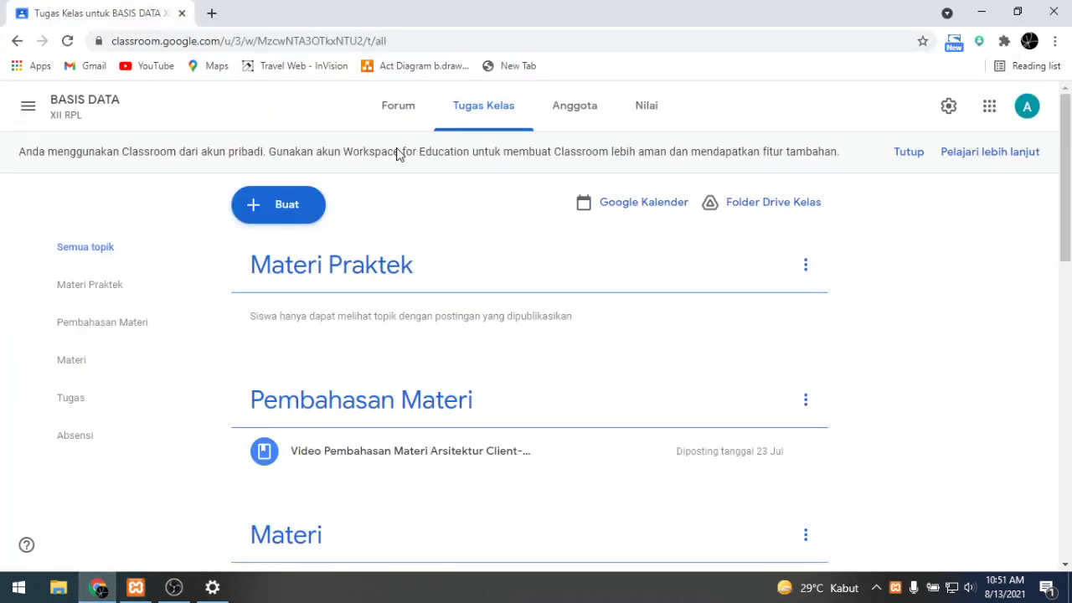
left_click(138, 588)
left_click(147, 595)
left_click(216, 12)
type("http")
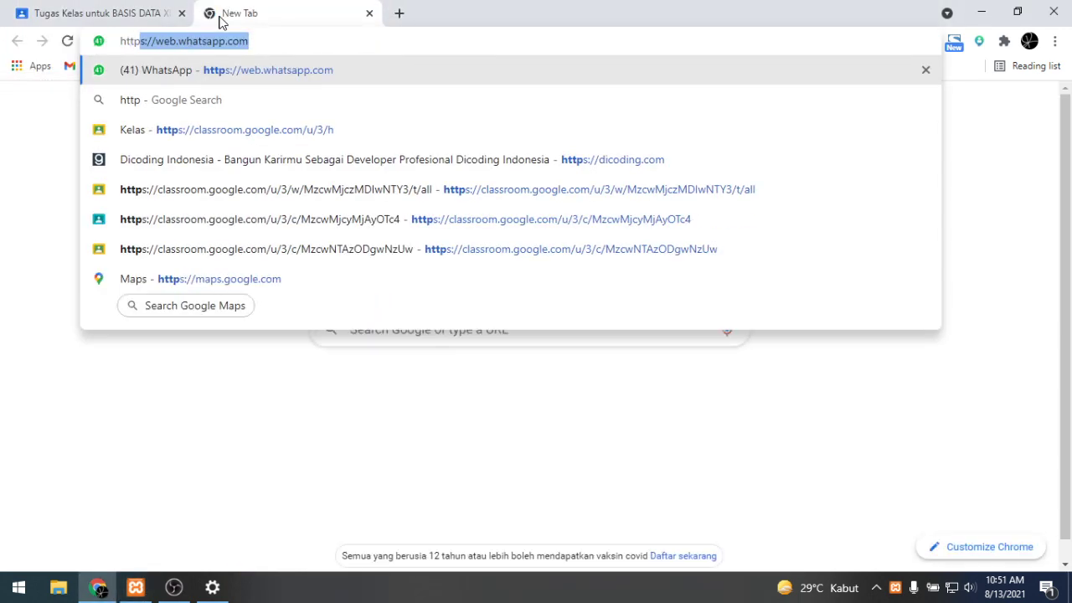
key("BackSpace")
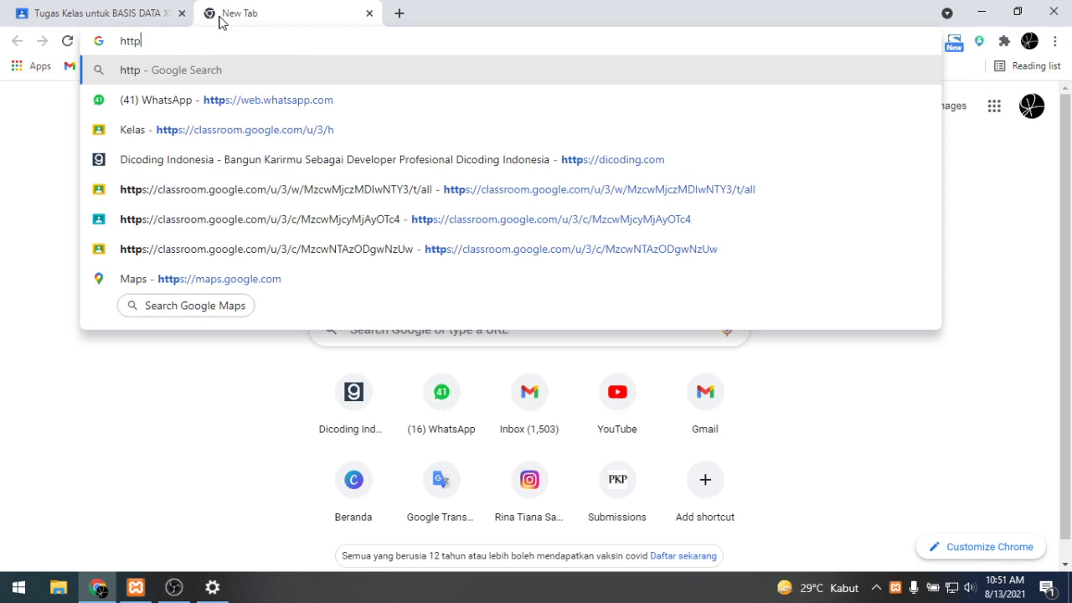
type("://")
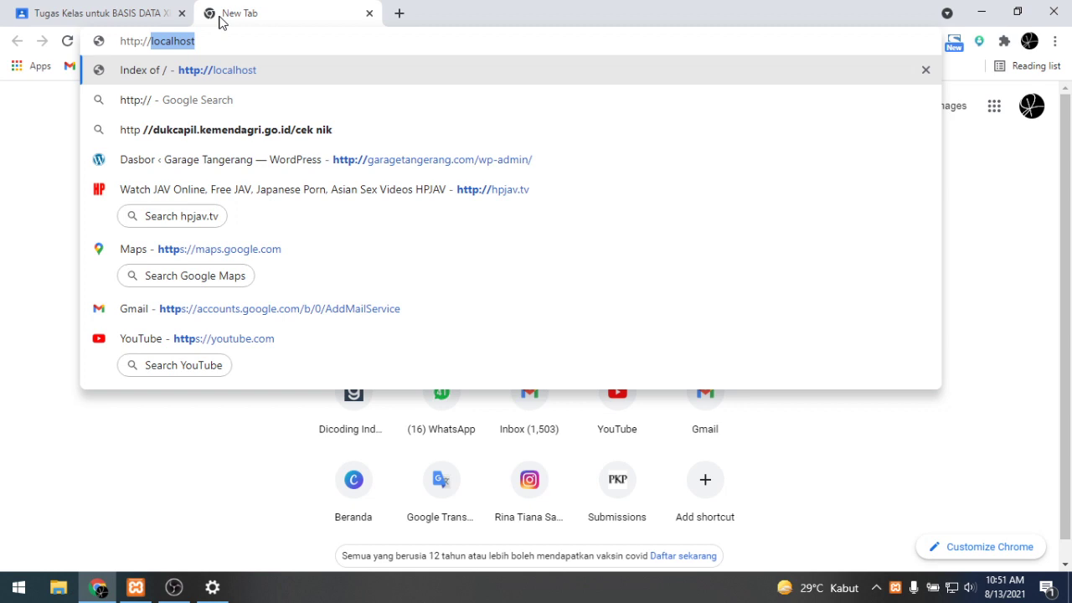
type("192.168.3.38")
key("Return")
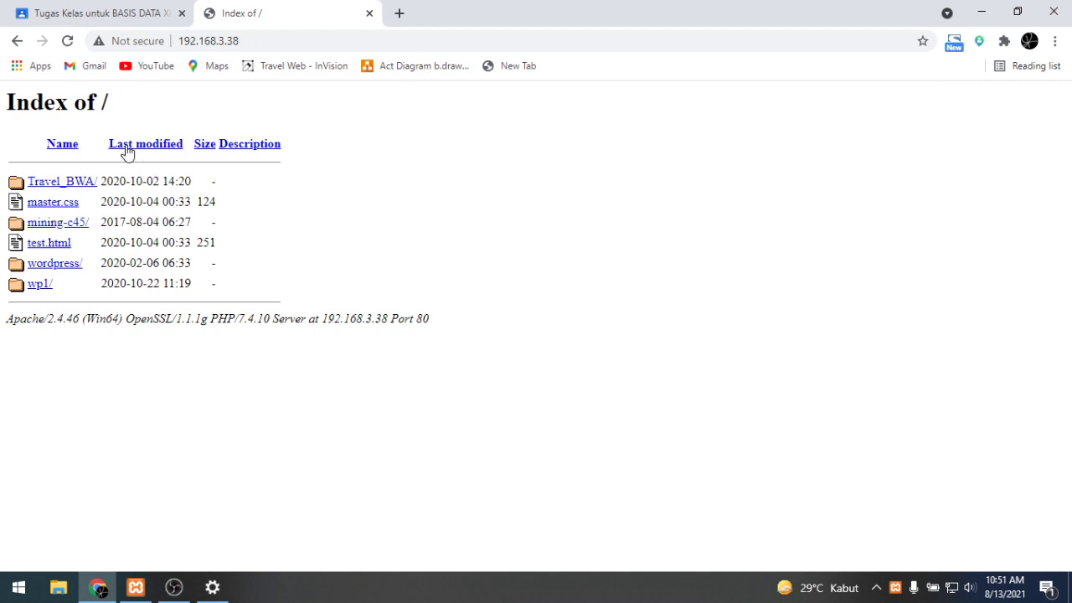
- Copy the page's IP address, load localhost for comparison, and return to 192.168.3.38
left_click(259, 49)
key("ctrl+c")
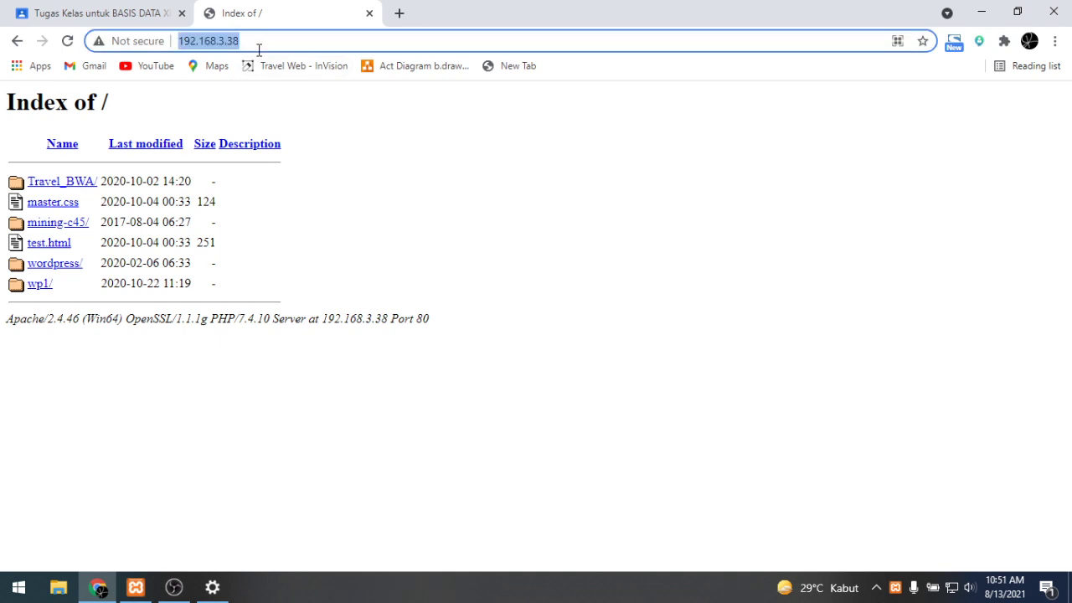
type("localhost")
key("Return")
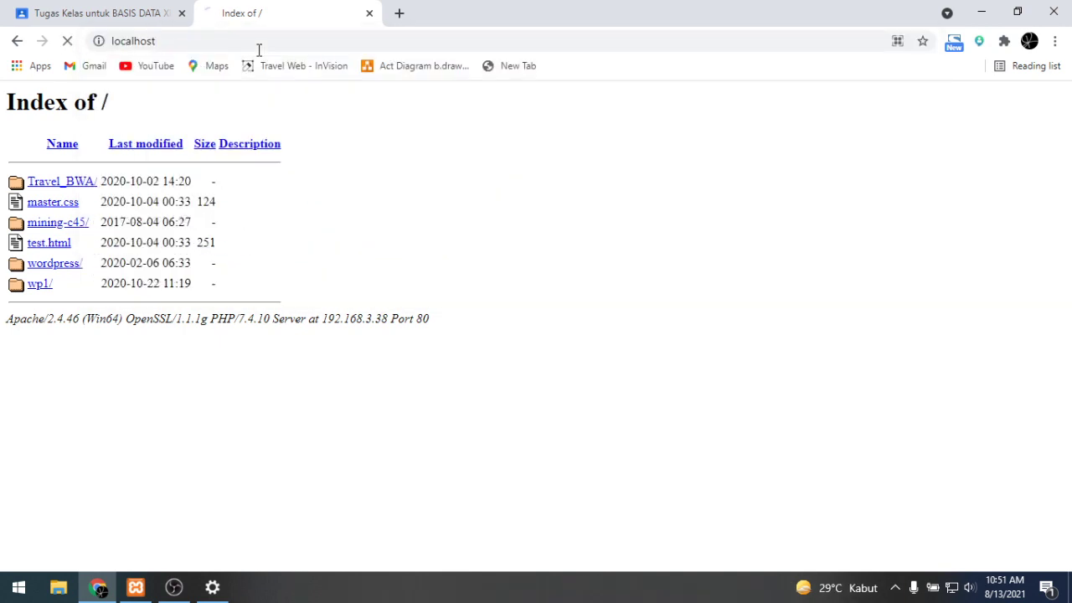
left_click(259, 48)
type("192.168.3.38")
key("Return")
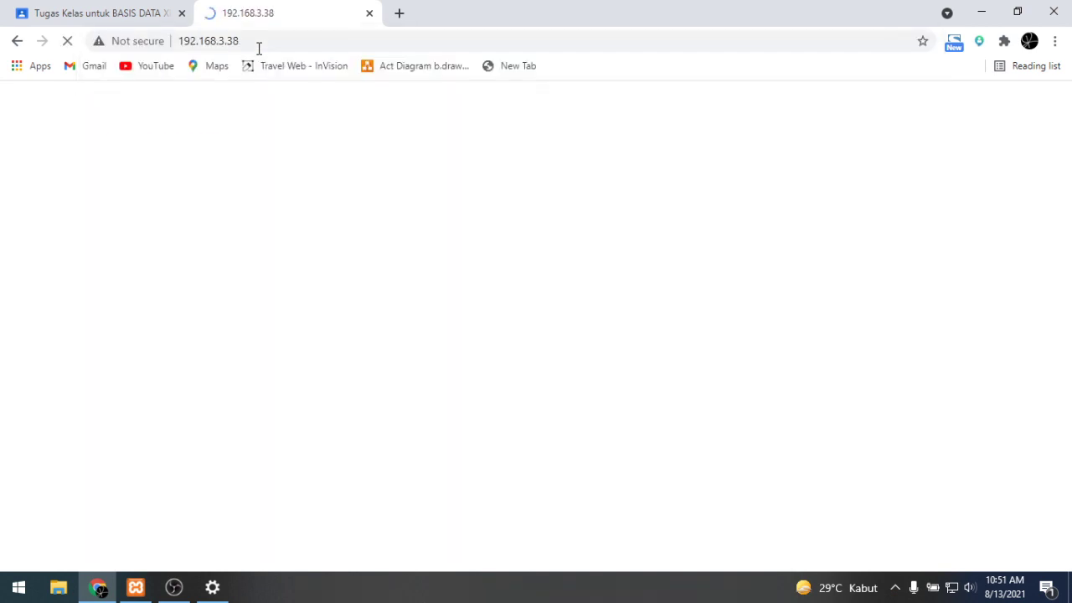
- Check the connection security information for 192.168.3.38, then load localhost again
left_click(147, 40)
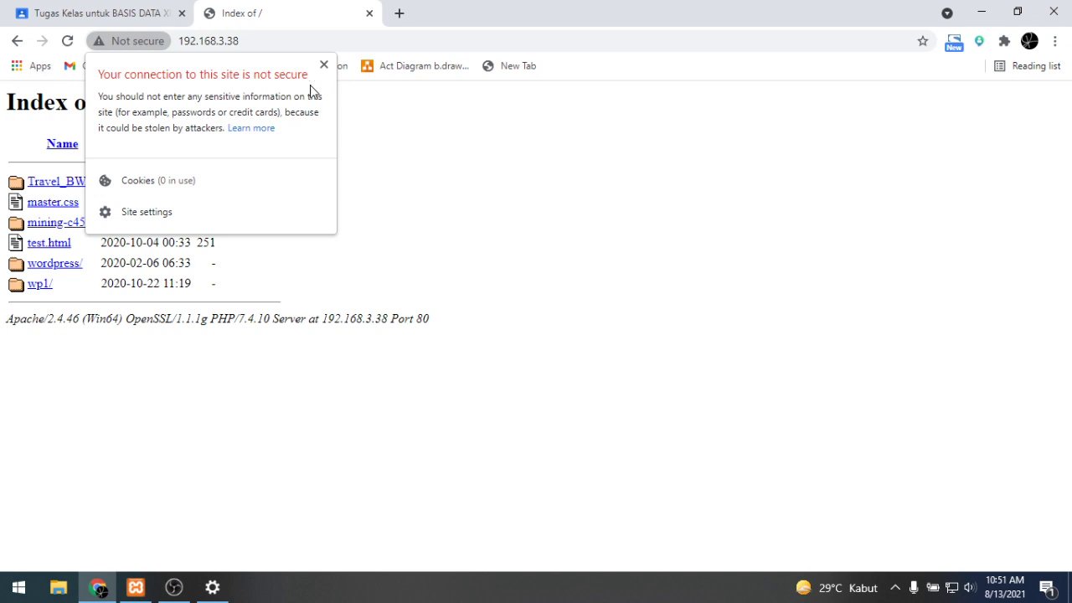
left_click(323, 64)
left_click(285, 48)
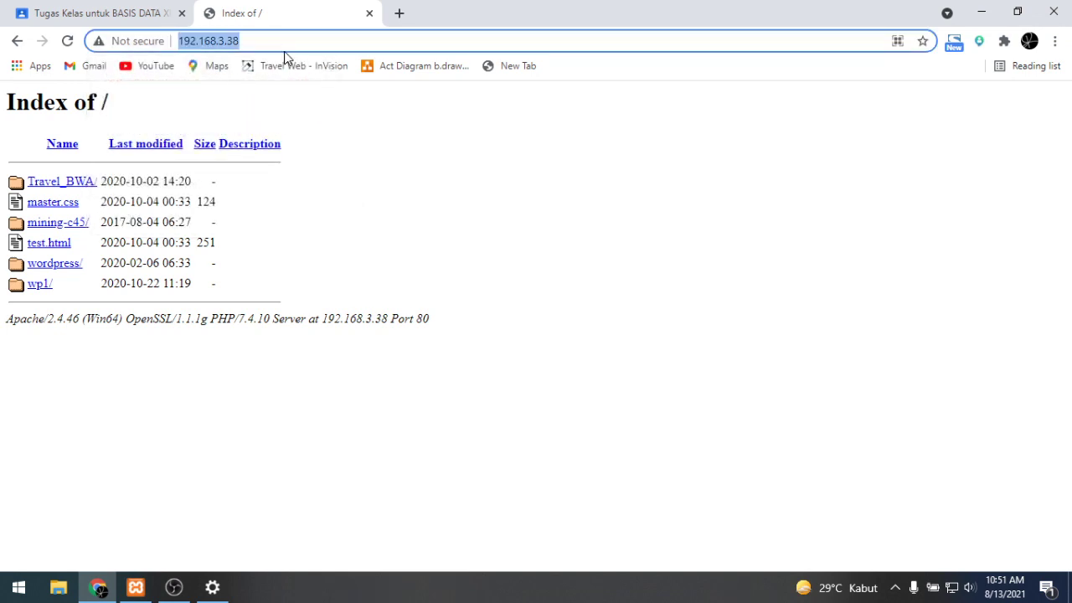
type("localhost")
key("Return")
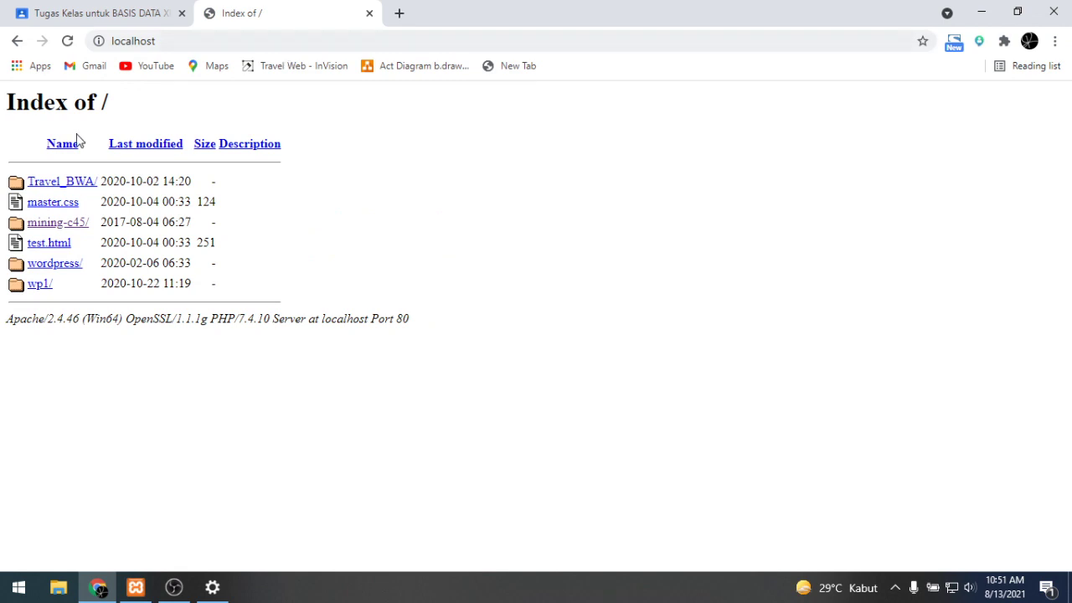
- Reopen httpd-xampp.conf from the XAMPP Control Panel, review its Allow from addresses, and minimize both windows
left_click(142, 591)
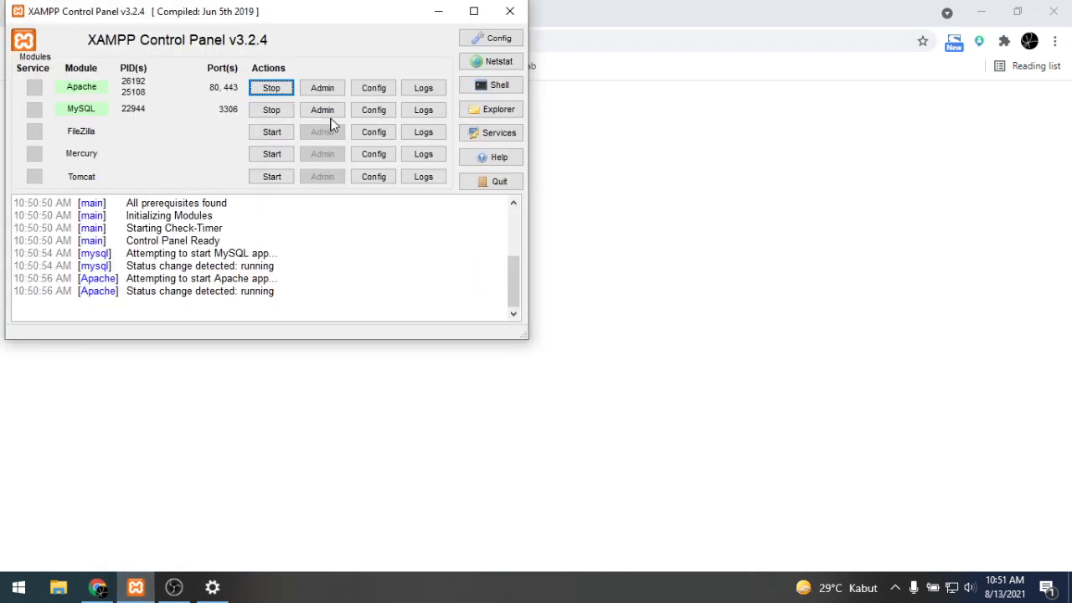
left_click(375, 89)
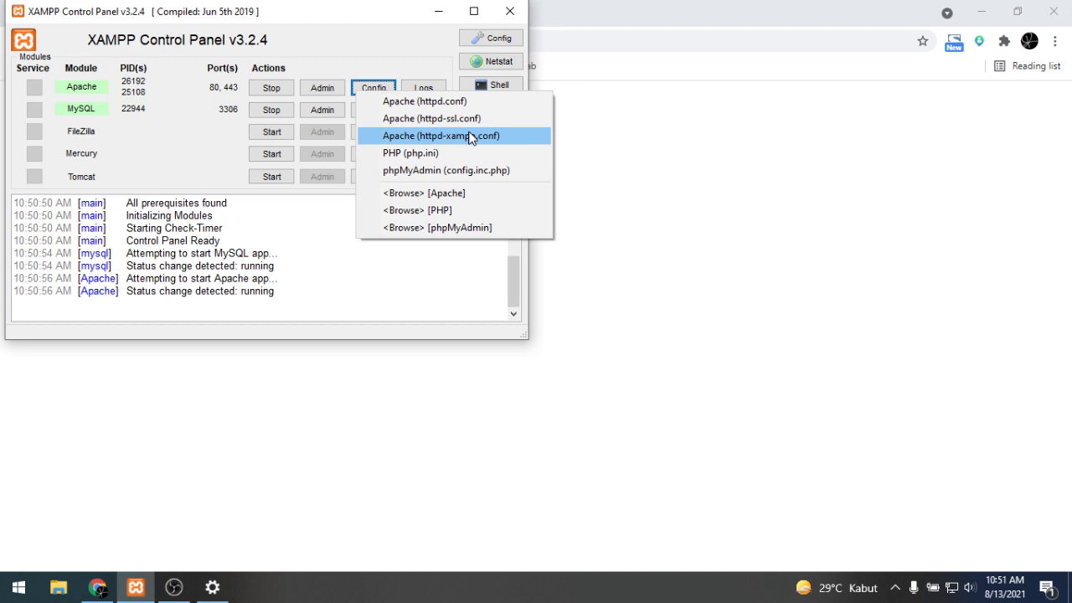
left_click(469, 136)
scroll(764, 320, "down", 15)
scroll(765, 319, "down", 7)
scroll(771, 335, "up", 2)
scroll(774, 347, "down", 3)
scroll(779, 355, "up", 2)
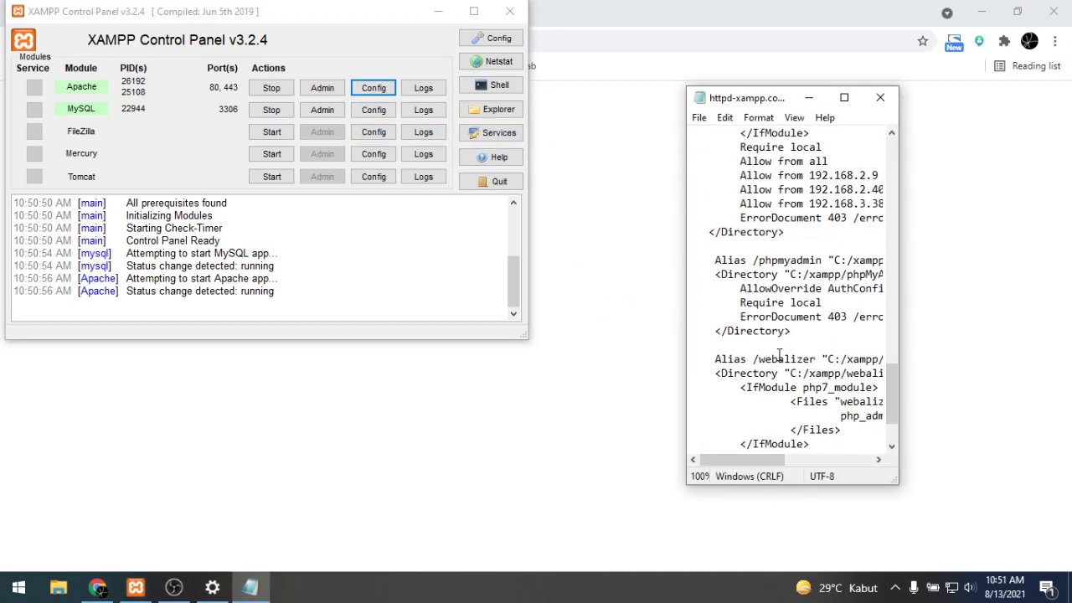
scroll(779, 356, "up", 2)
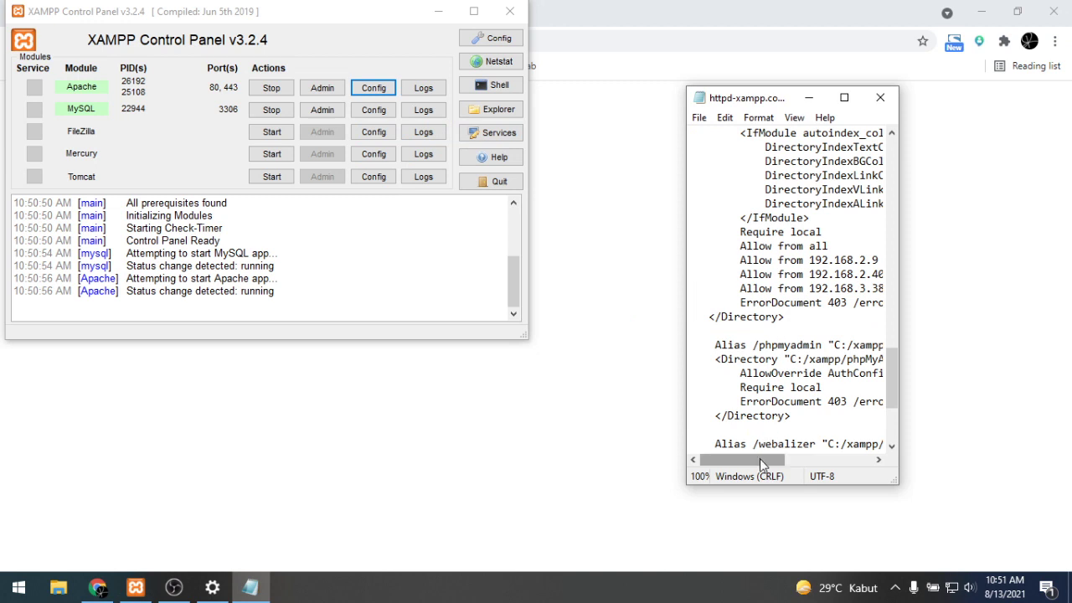
left_click_drag(760, 458, 795, 459)
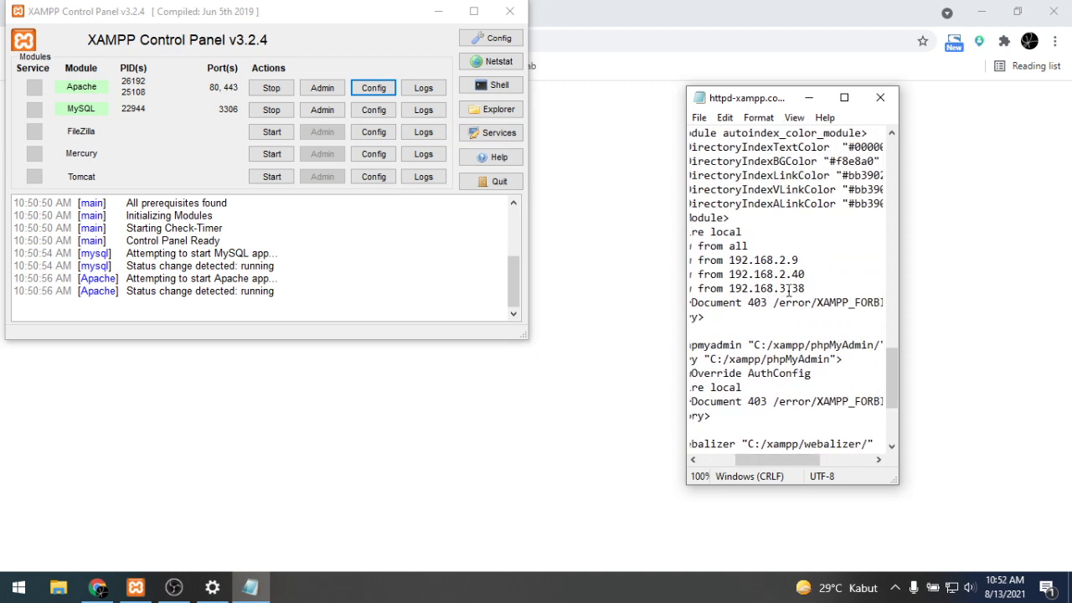
left_click(812, 98)
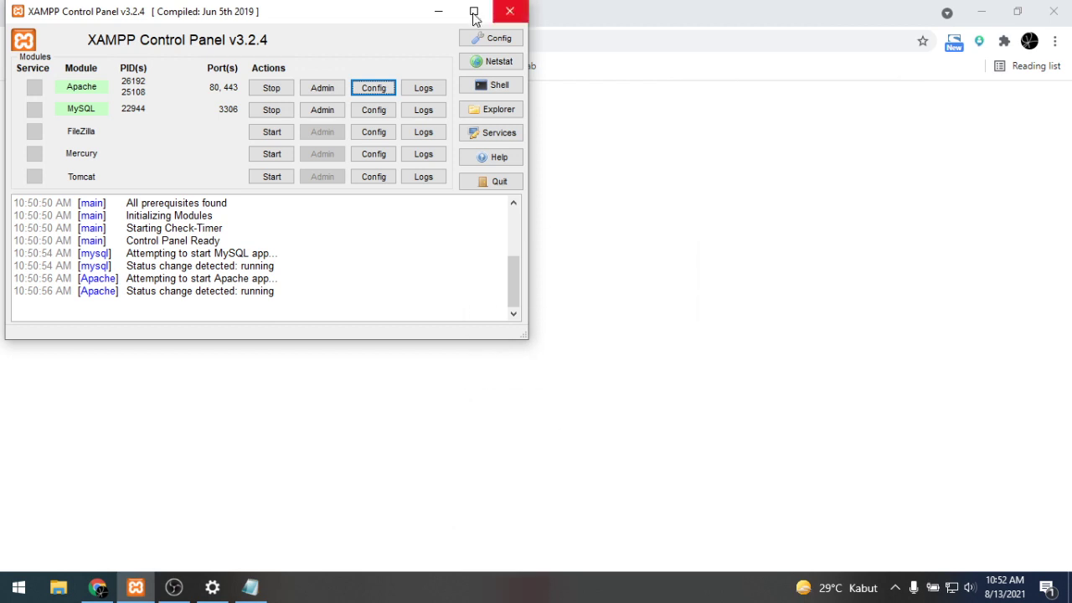
left_click(438, 11)
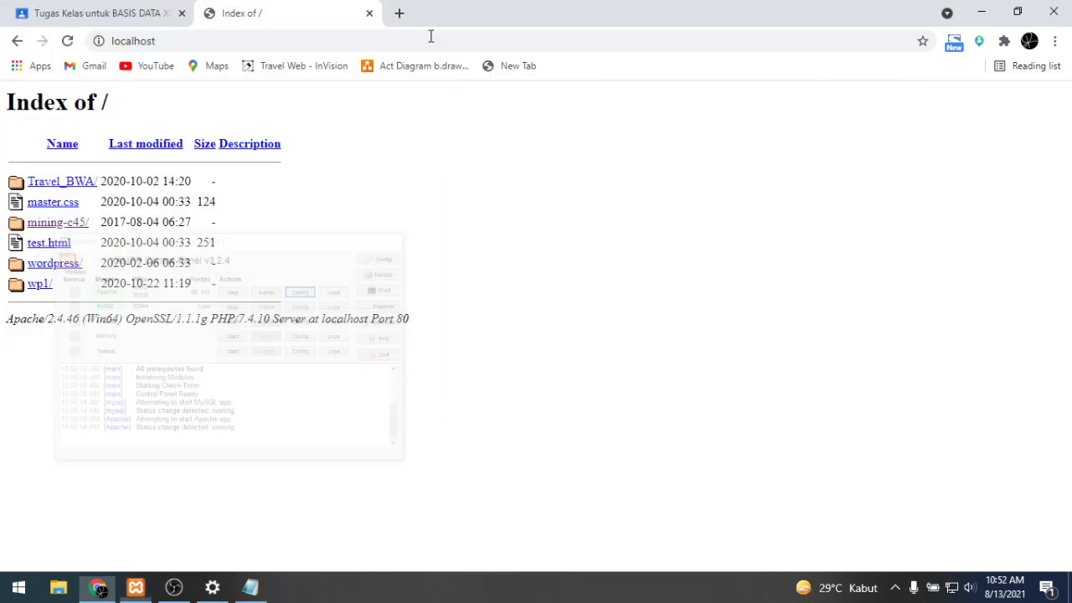
- Load the copied address 192.168.3.38 in place of localhost and check the site's connection information
left_click(198, 38)
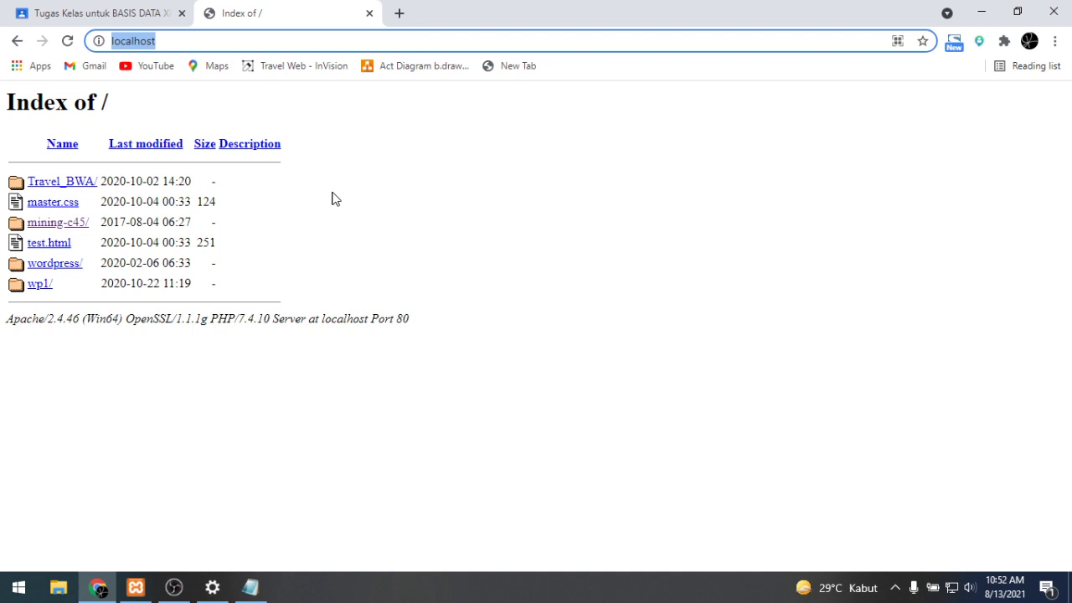
key("ctrl+v")
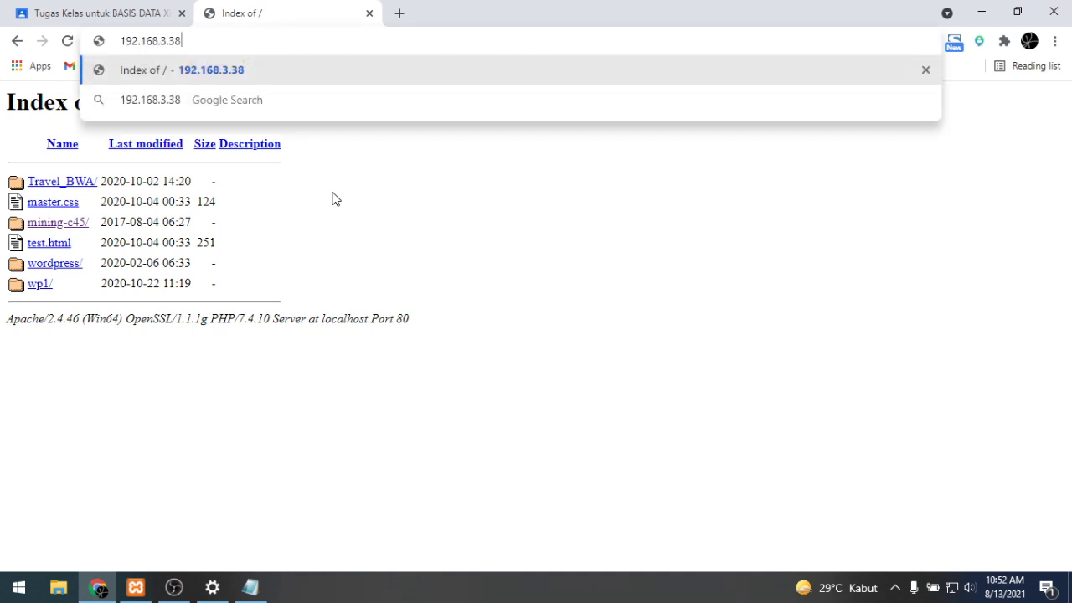
key("Return")
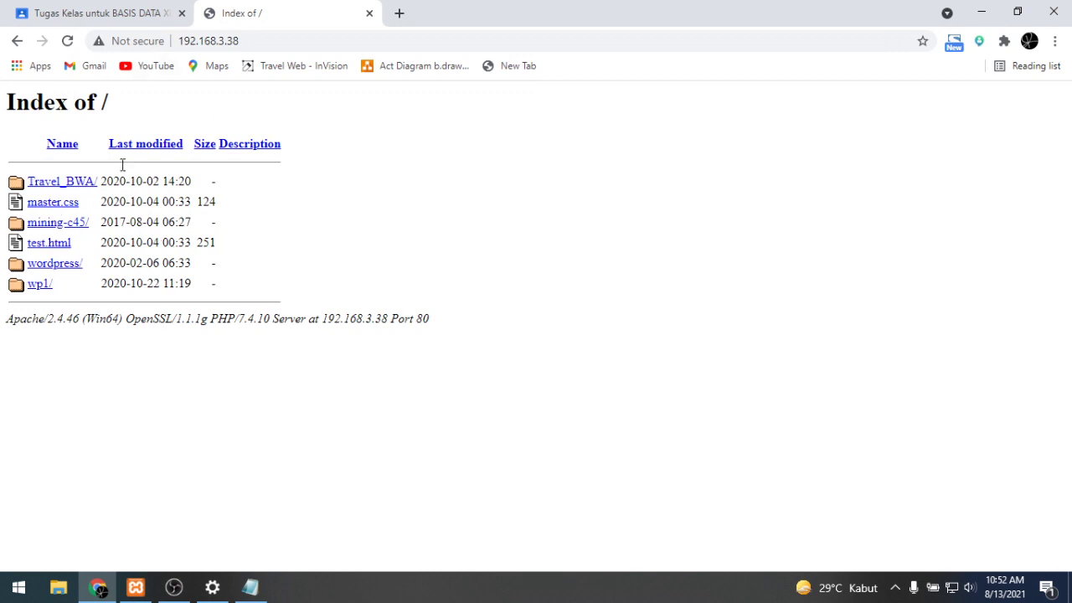
left_click(135, 41)
left_click(322, 66)
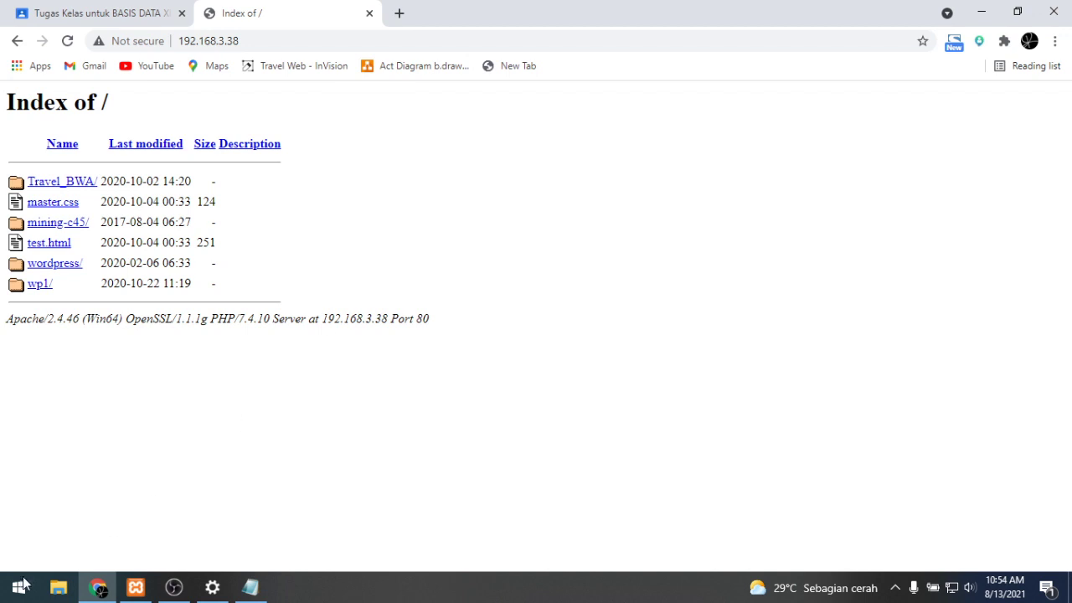
left_click(5, 594)
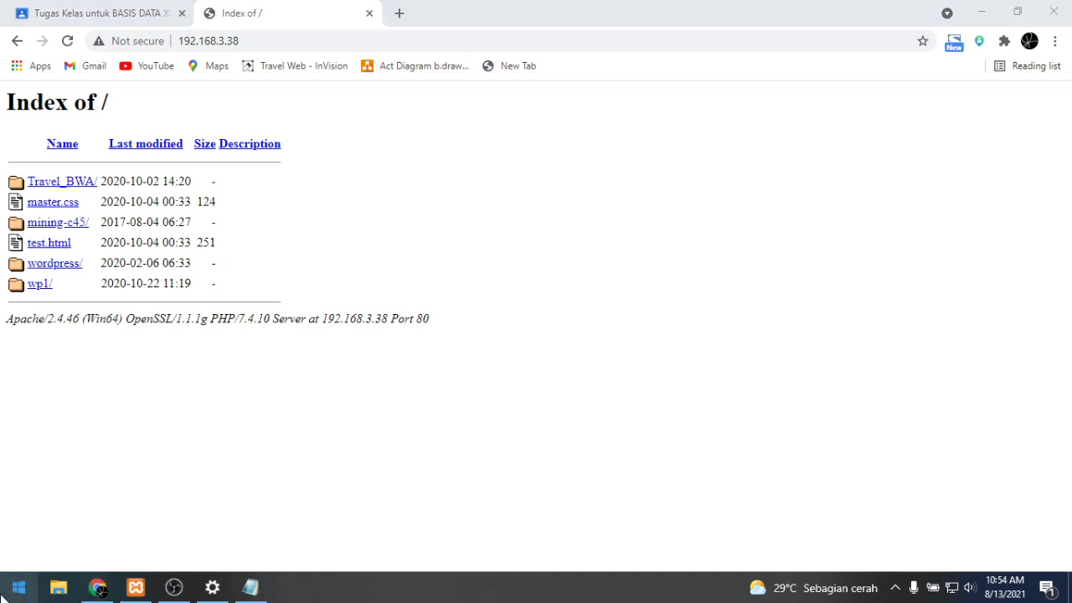
- Open Command Prompt from the Run dialog with cmd and enter cd.. at the prompt without executing it
left_click(2, 594)
key("super+r")
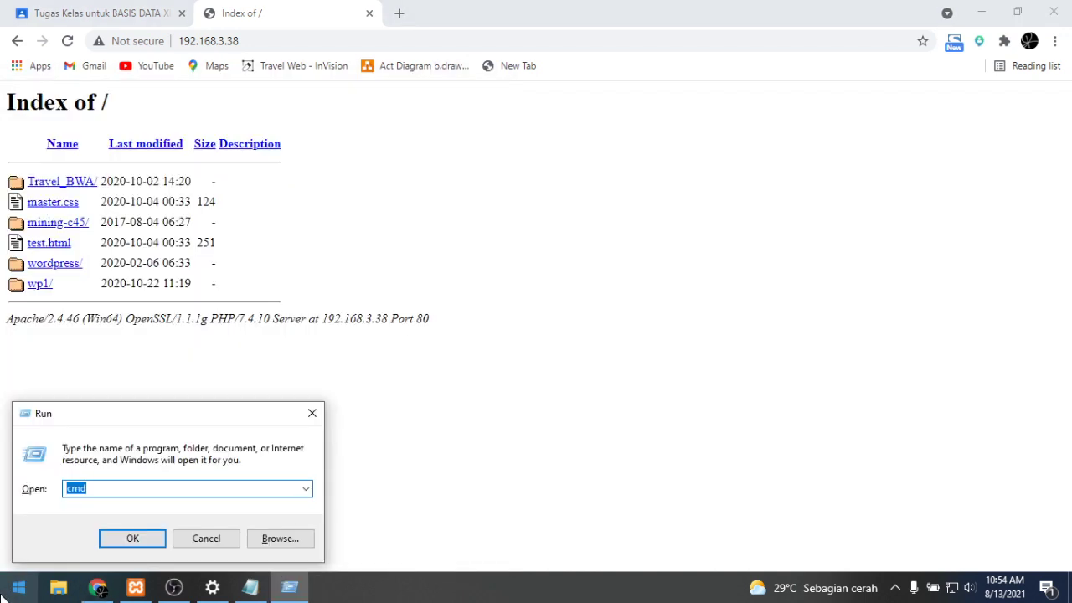
key("Return")
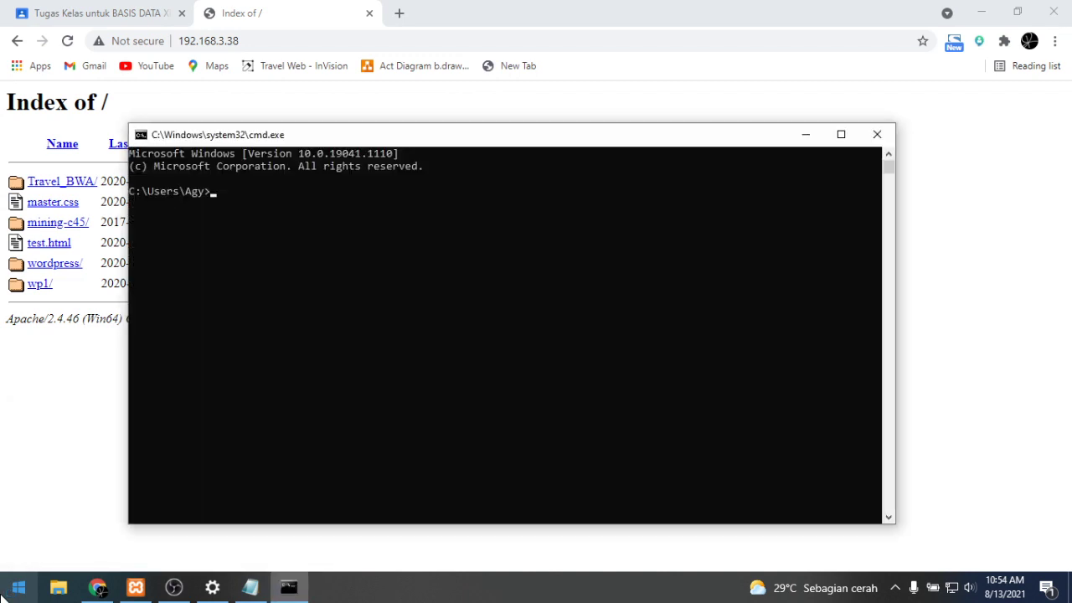
type("cd")
type("..")
- Switch to File Explorer and open the xampp folder on Local Disk (C:) to view its contents
left_click(71, 593)
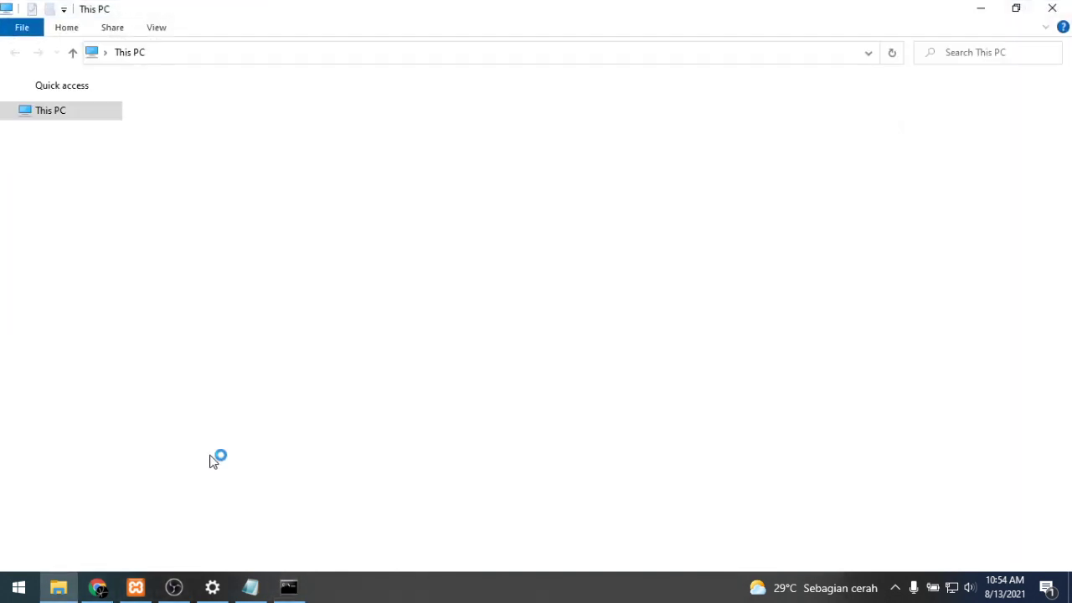
left_click(68, 333)
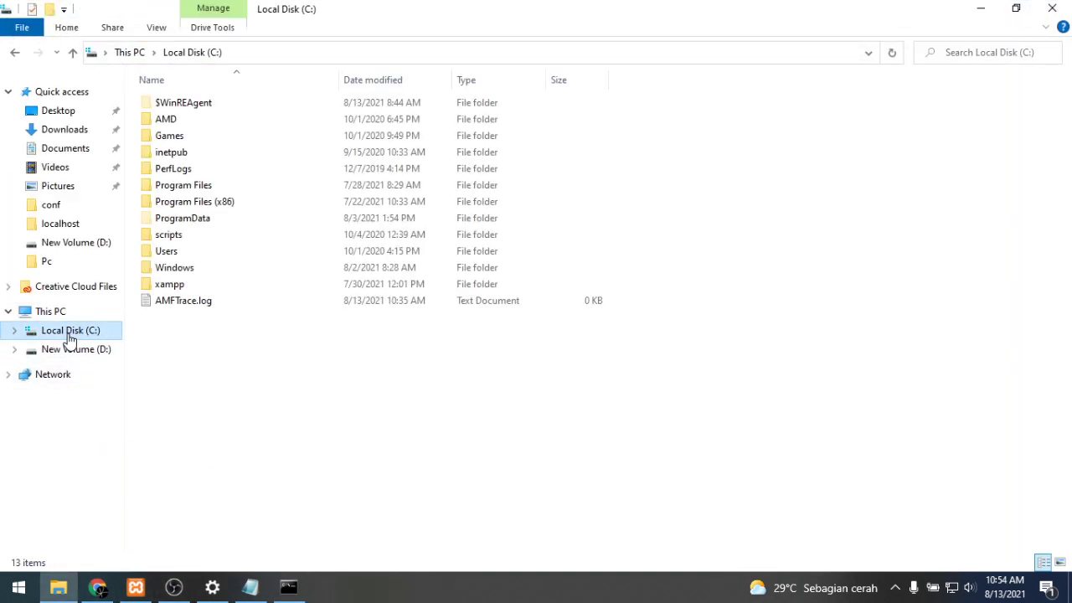
left_click(170, 287)
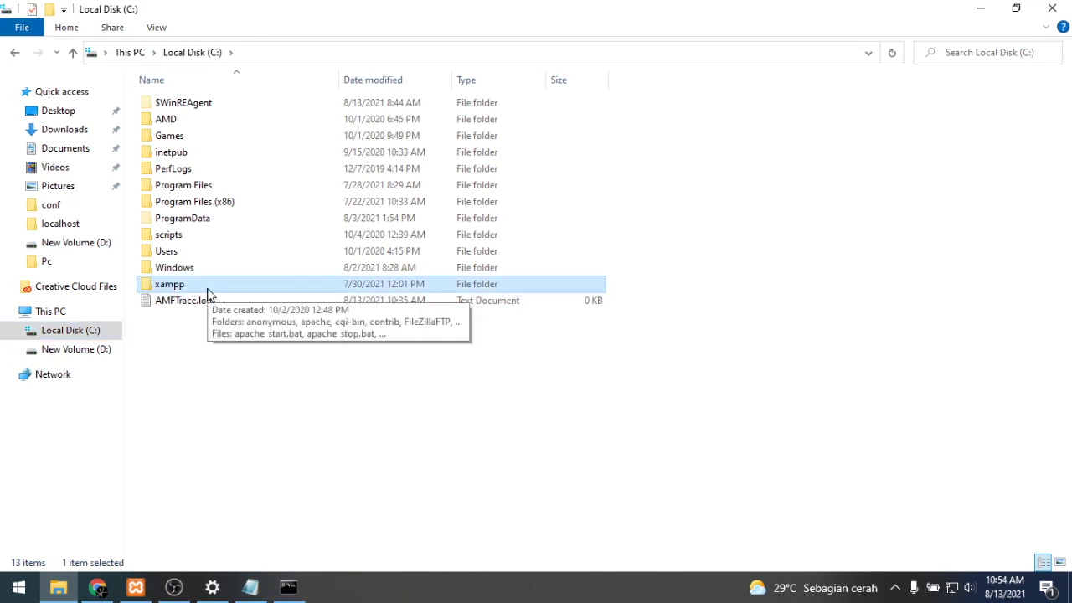
double_click(208, 289)
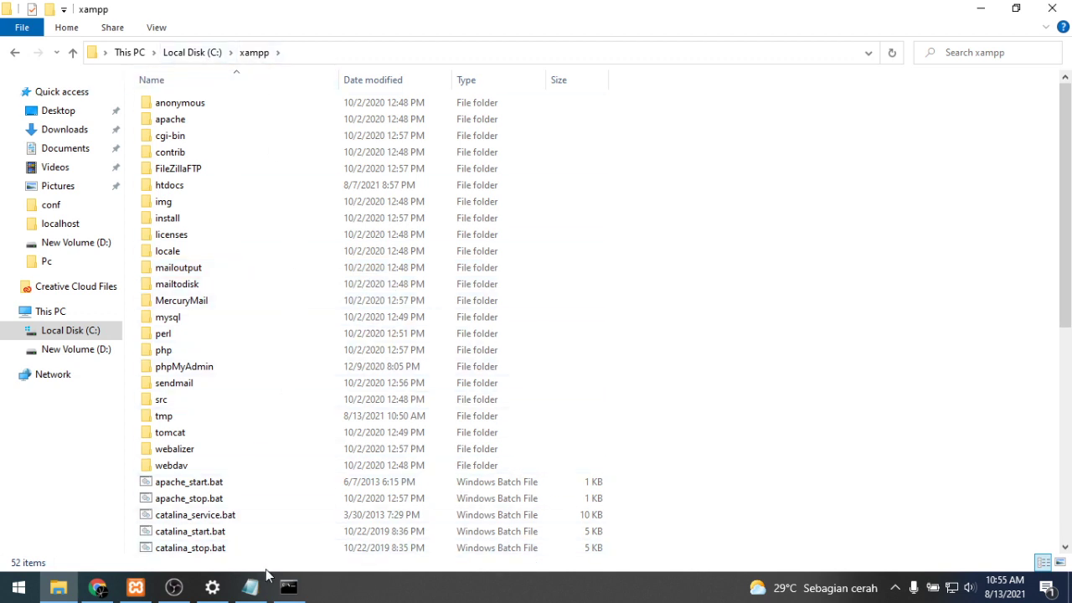
- Return to Command Prompt and run cd.. twice to move up to the root of drive C:
left_click(288, 587)
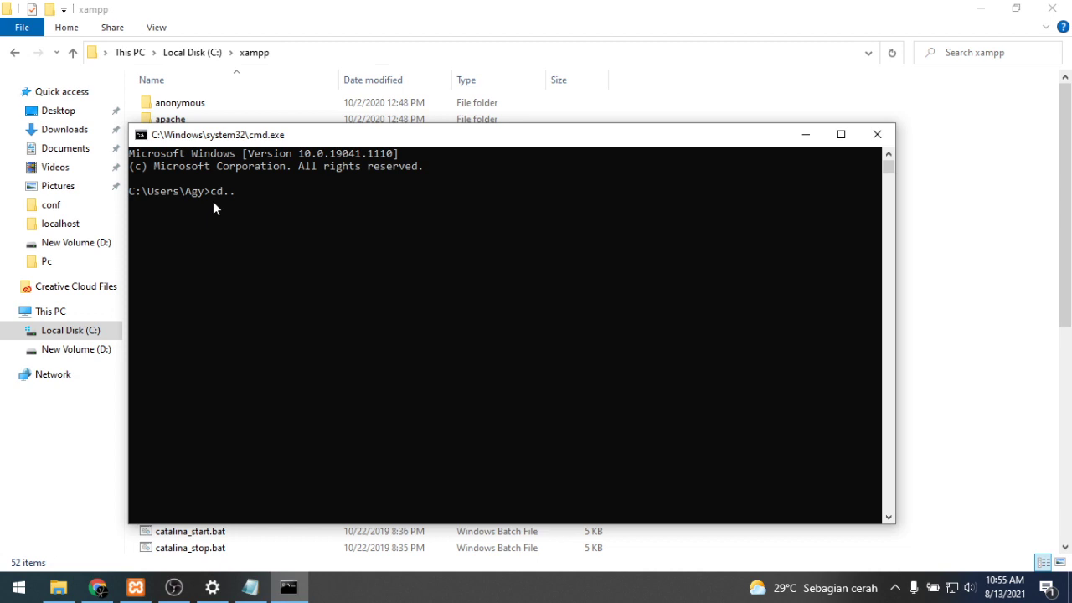
key("Return")
type("cd..")
key("Return")
- Change the working directory to the xampp folder with cd xampp
type("cd")
key("BackSpace")
key("BackSpace")
type("cd c")
key("BackSpace")
type("xampp")
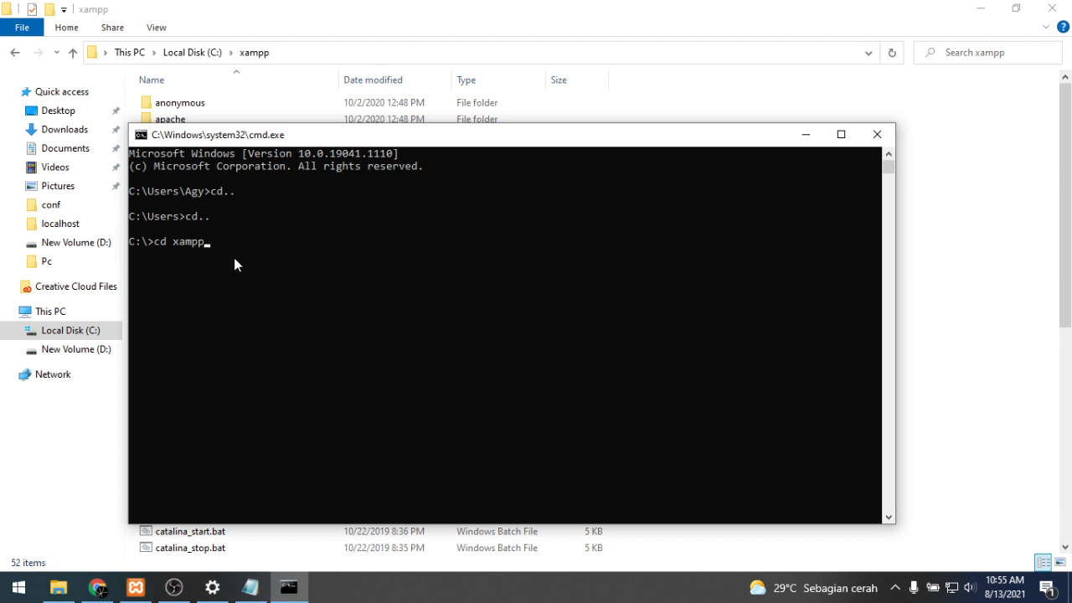
key("Return")
- Move the Command Prompt window off the folder list and open the mysql folder in File Explorer
left_click_drag(331, 144, 641, 149)
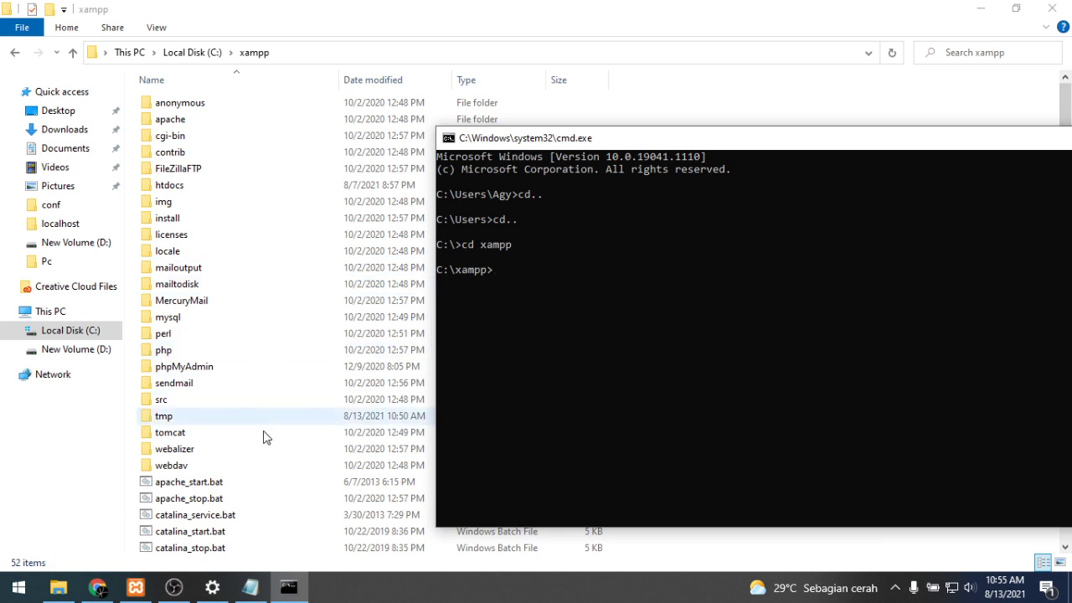
left_click(216, 318)
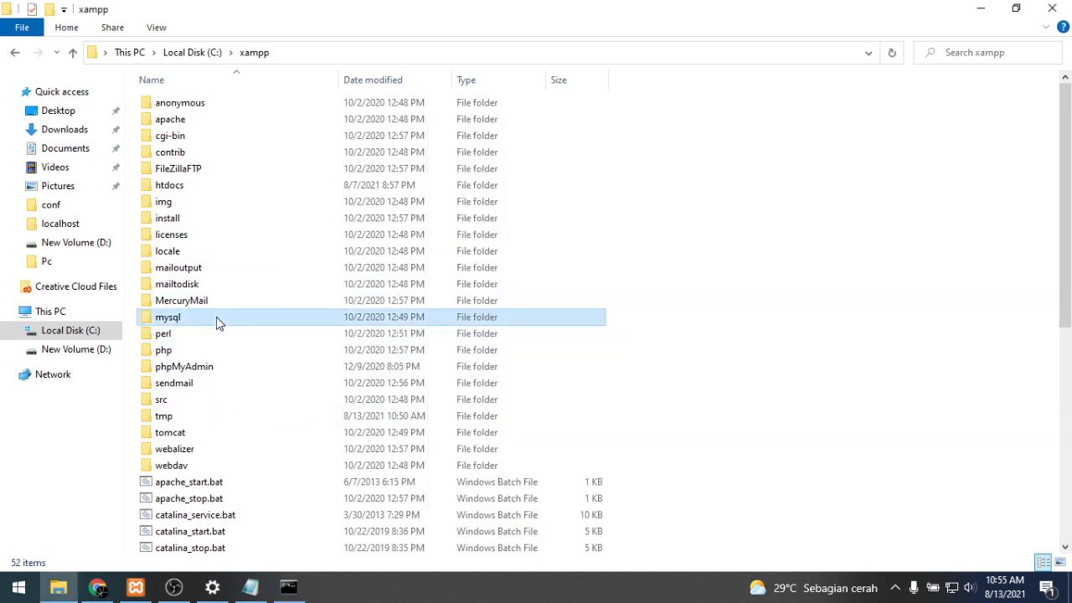
double_click(216, 318)
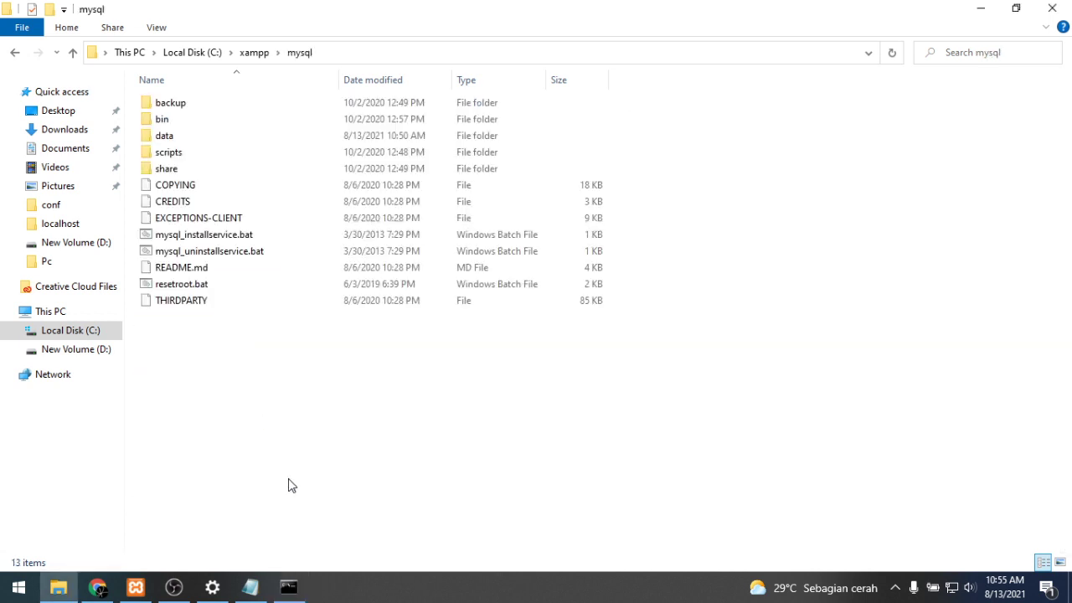
- In Command Prompt, change into the mysql folder and its bin subfolder with cd mysql and cd bin
left_click(288, 586)
left_click(533, 283)
type("cd. mys")
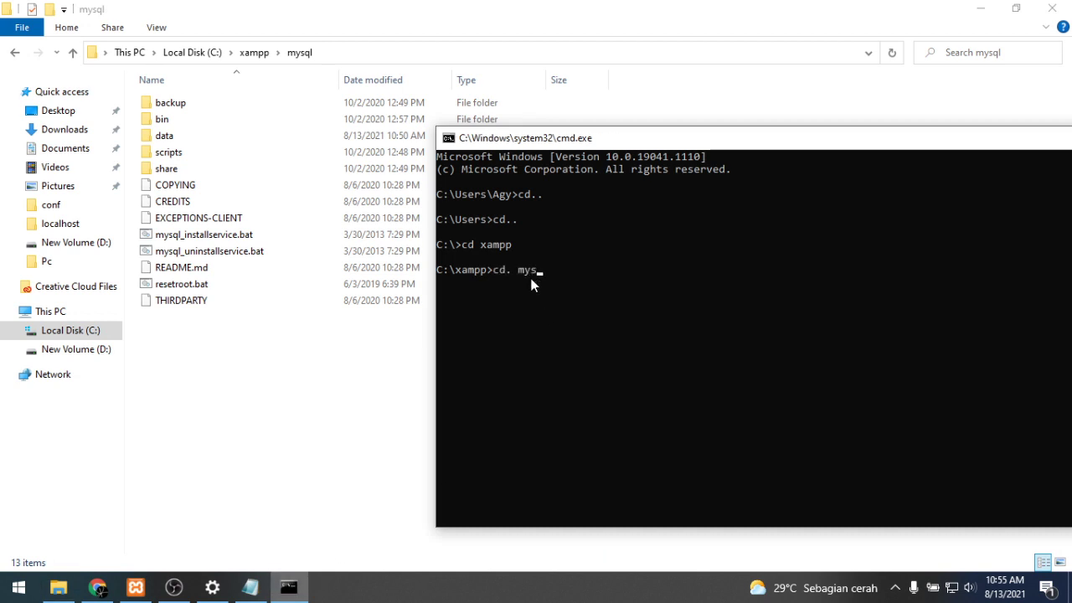
type("ql")
key("Left")
key("Left")
key("Left")
key("Left")
key("Left")
key("Left")
key("BackSpace")
key("Return")
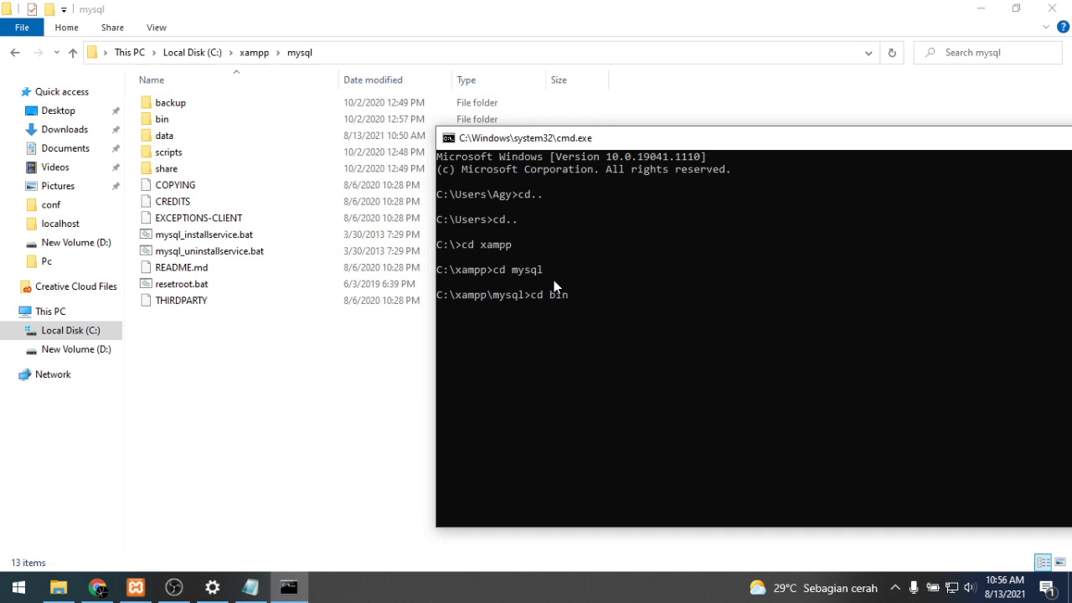
key("Return")
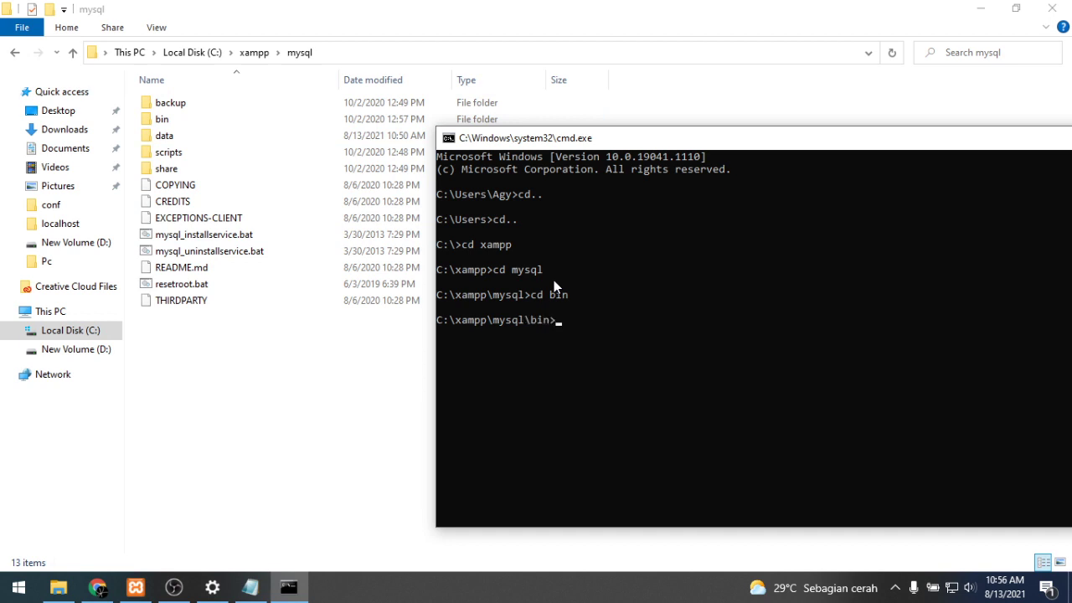
- Open the bin folder in File Explorer, then return to Command Prompt and begin entering the mysql command
double_click(217, 124)
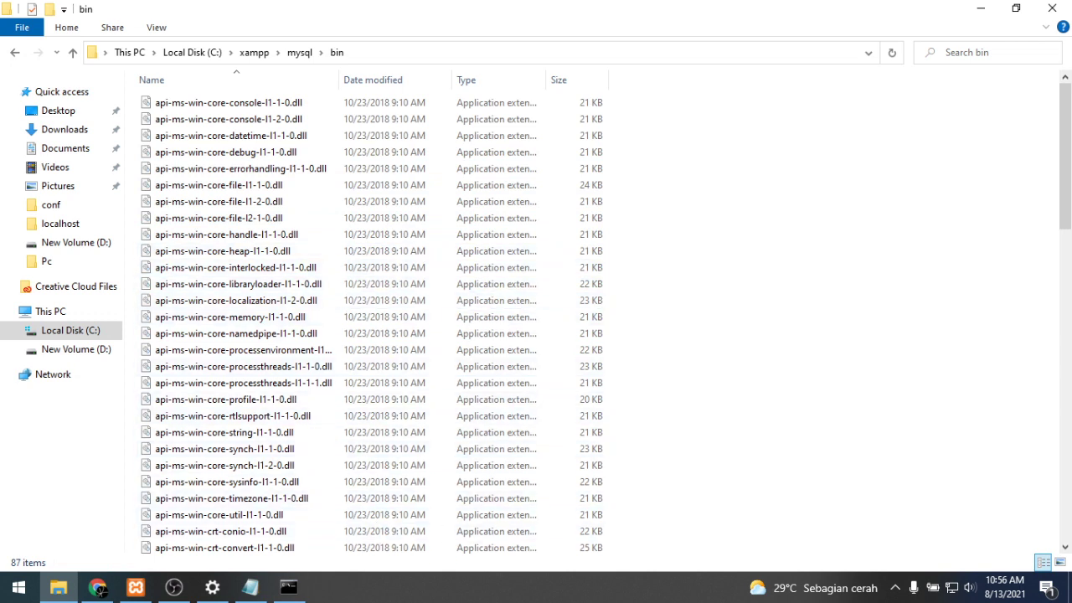
left_click(288, 586)
left_click(570, 343)
left_click(572, 320)
type("mysq")
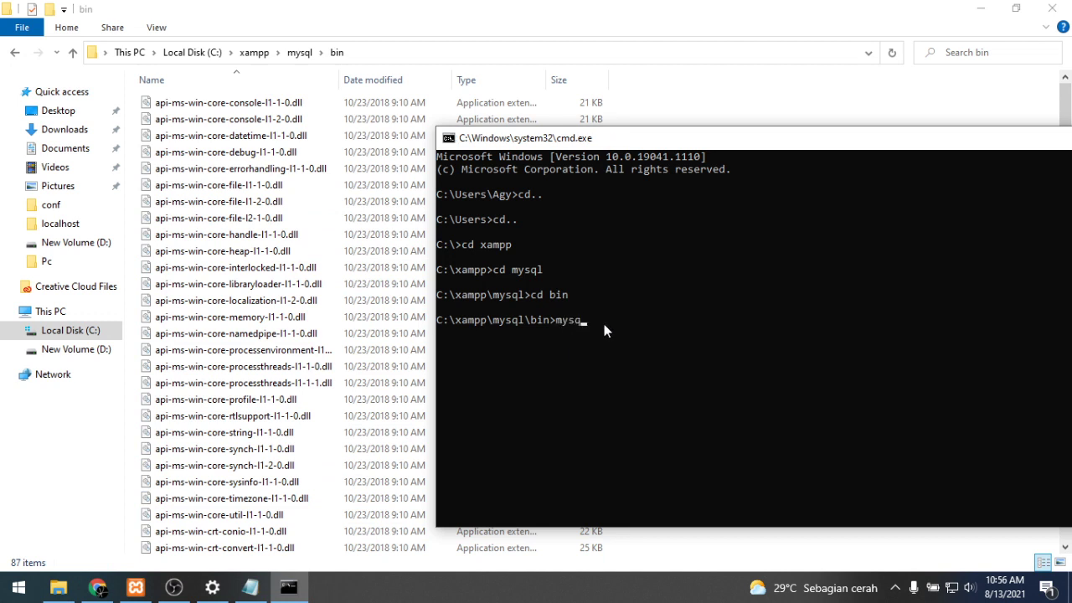